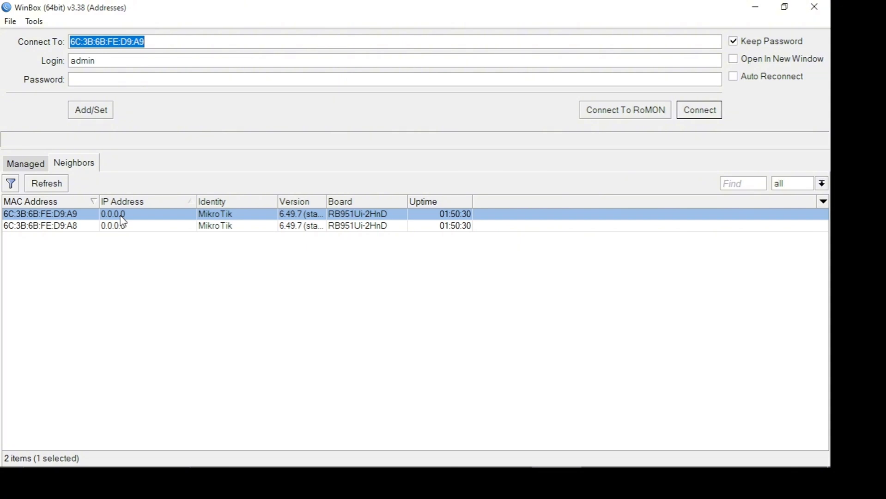
click(96, 60)
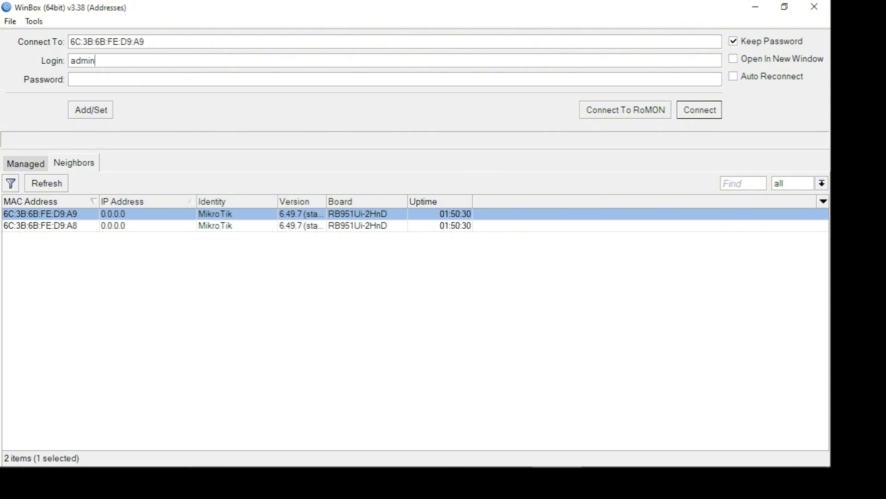
key(Tab)
key(shift+Tab)
click(717, 112)
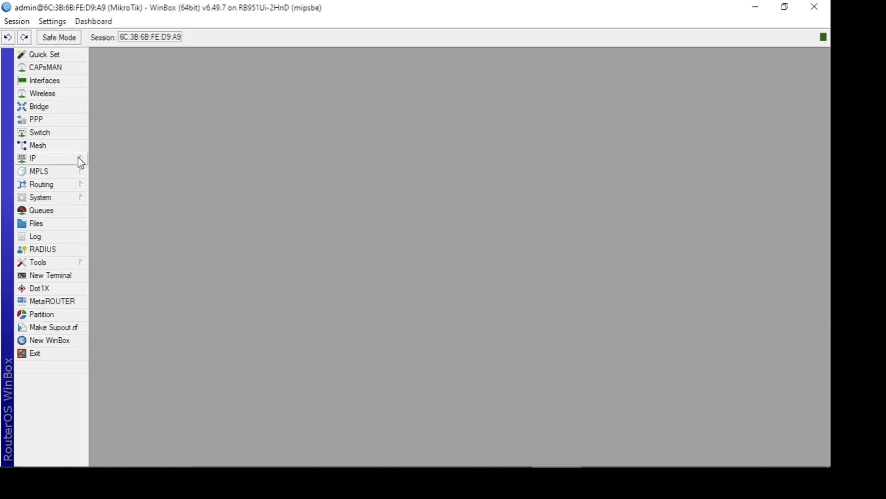
- Rename the ether1 interface as ether1-Internet and save the change
click(68, 81)
double_click(161, 145)
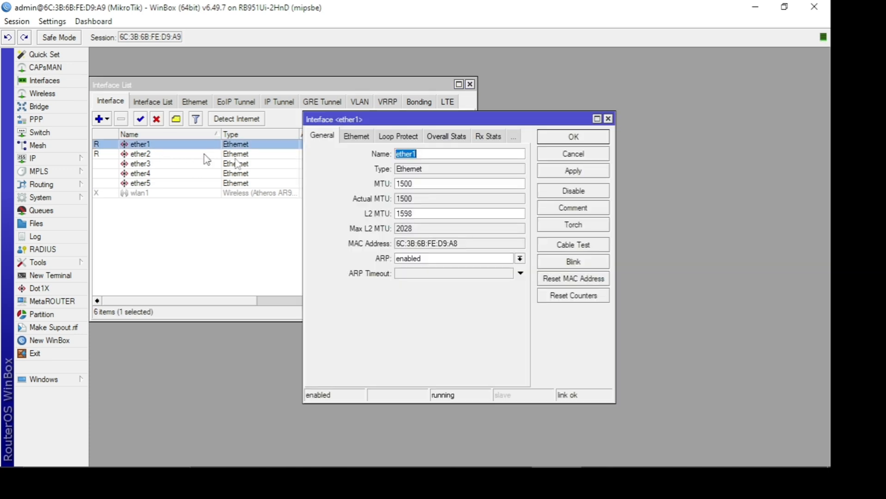
click(434, 155)
text(-Internet)
click(554, 172)
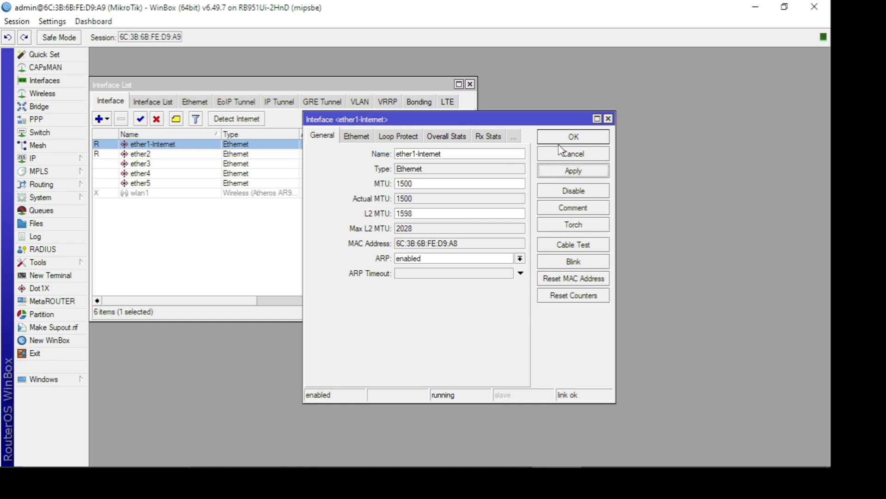
click(560, 138)
- Rename the ether2 interface as ether2-JaringanLokal and save the change
double_click(184, 155)
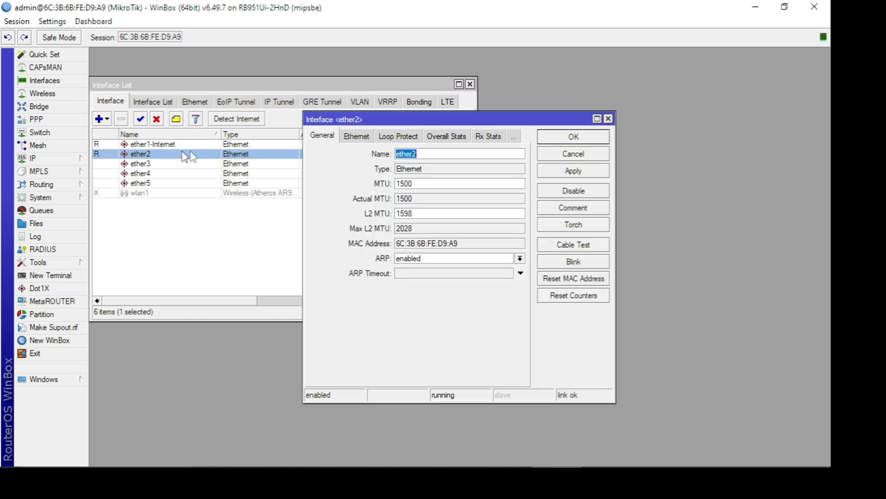
key(End)
text(-JaringanLokal)
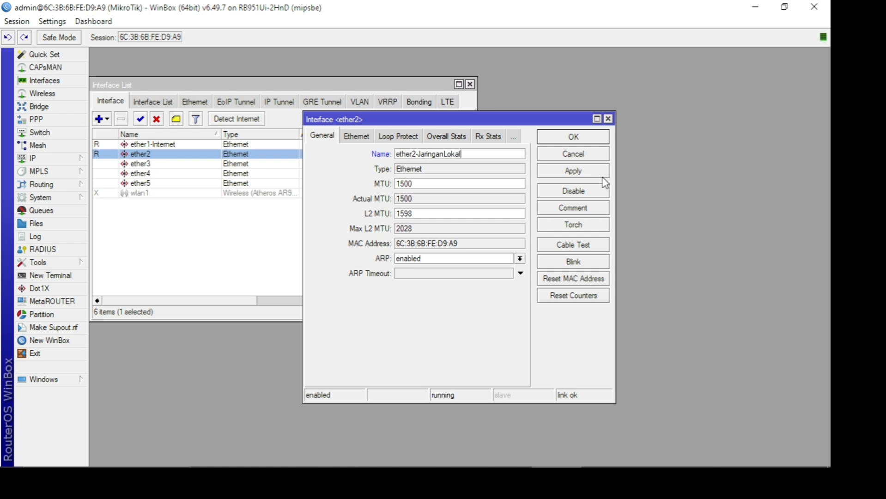
click(604, 173)
click(573, 137)
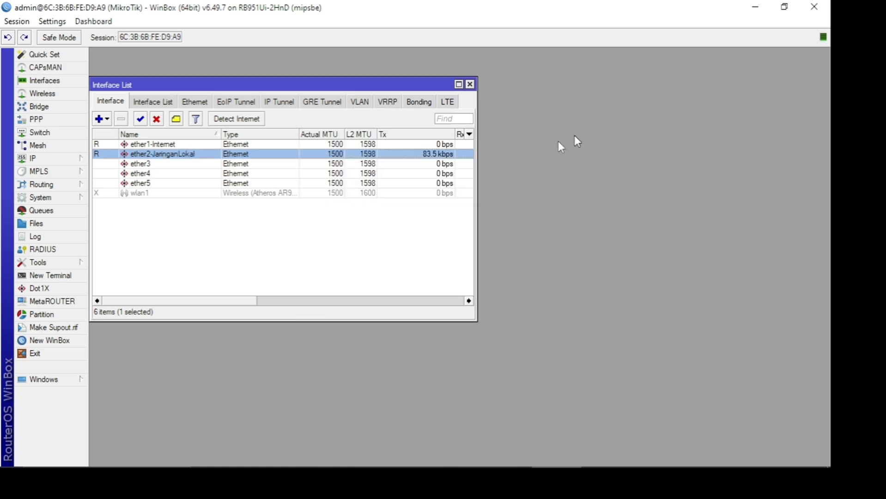
- Enable the wlan1 wireless interface and close the interface list after checking it again
click(129, 194)
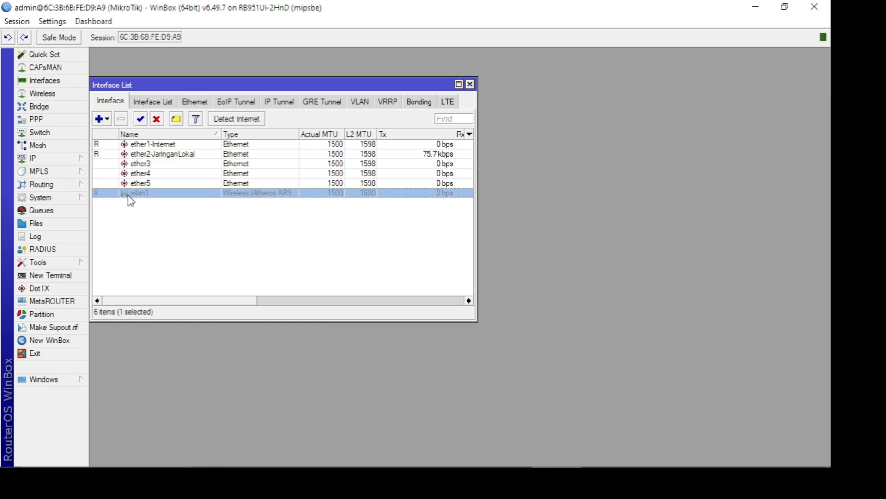
click(141, 120)
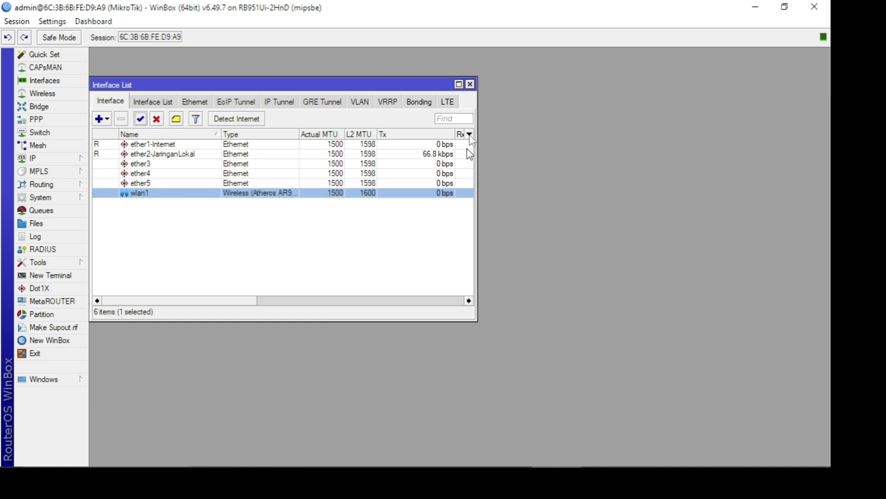
click(471, 84)
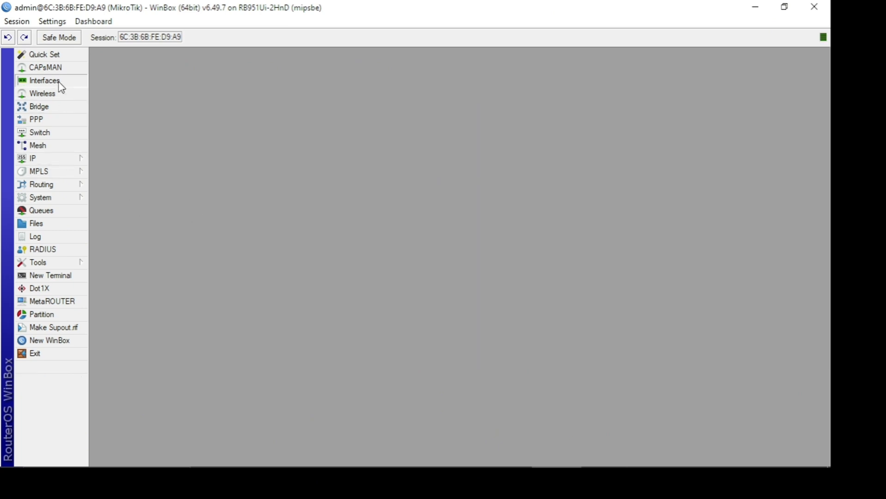
click(44, 81)
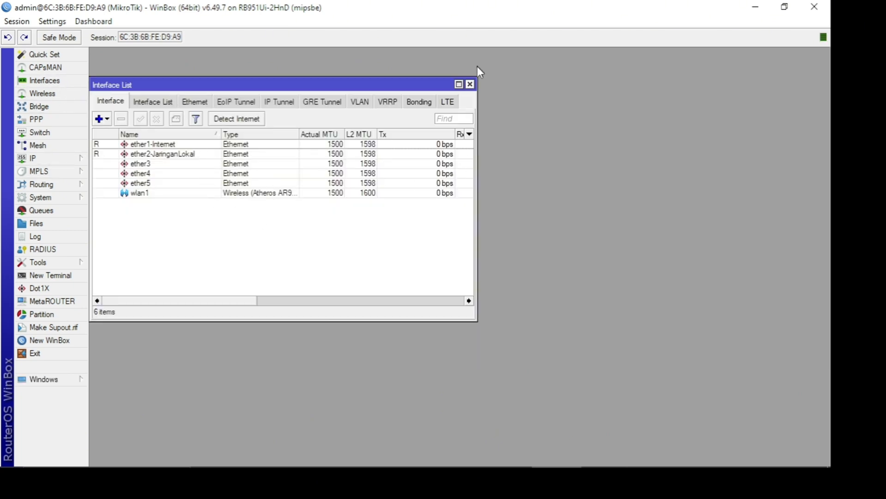
click(470, 84)
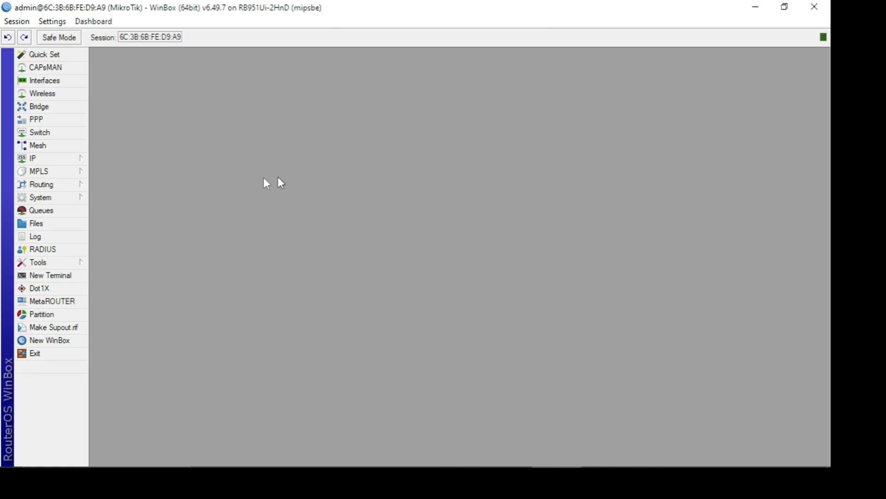
- Open the DHCP client list and check ether1-Internet in the interface list alongside it
click(77, 162)
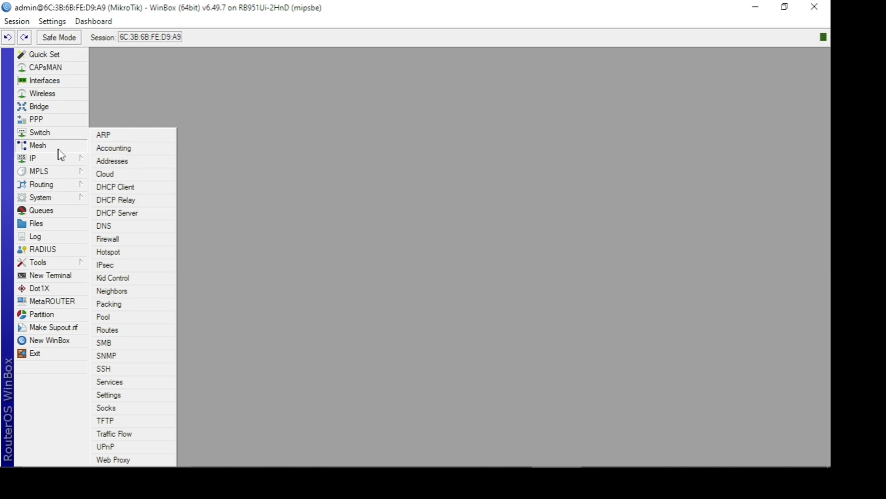
click(168, 192)
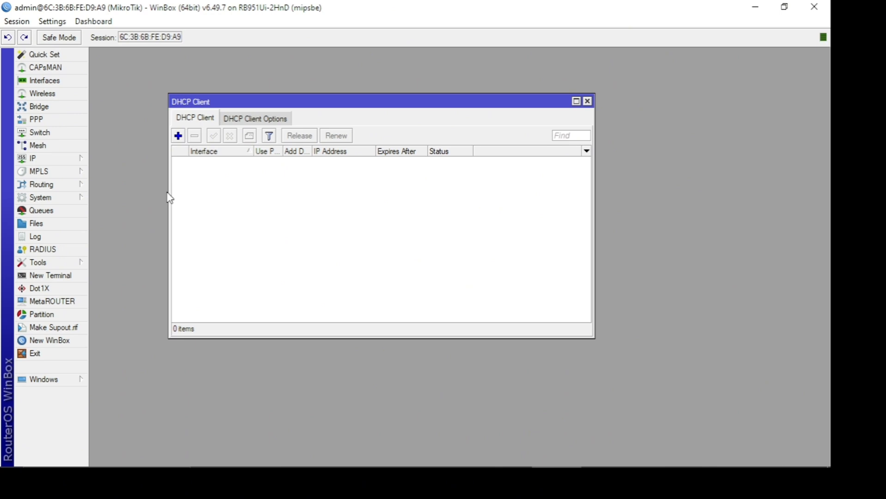
click(64, 82)
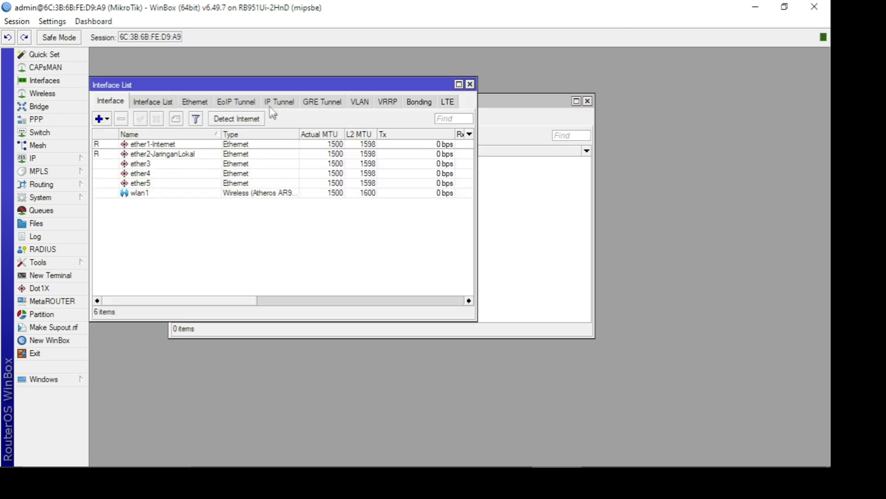
drag(257, 87, 294, 197)
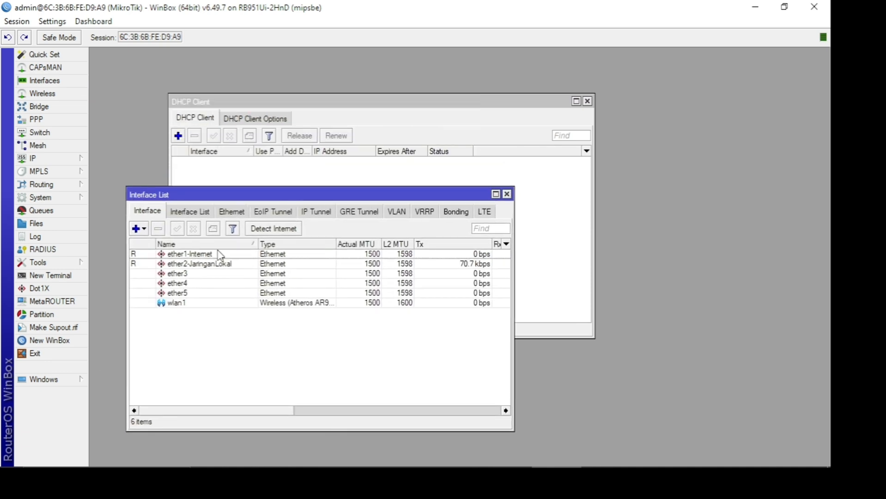
click(187, 256)
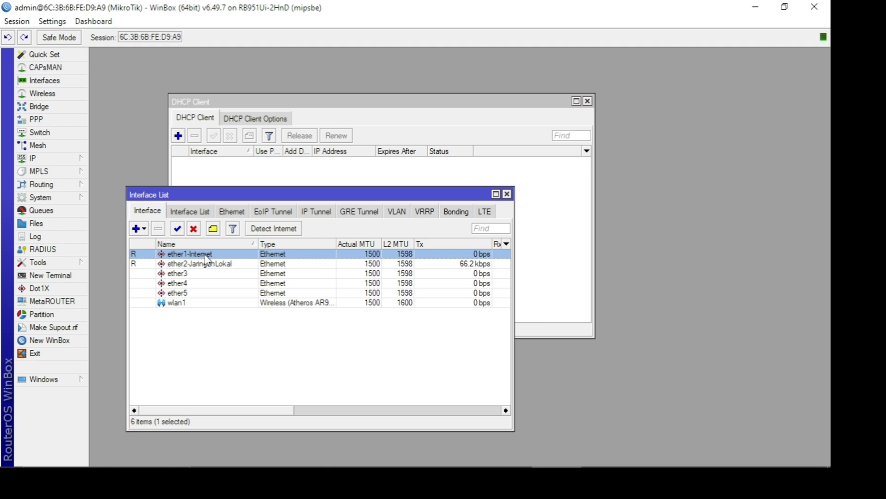
click(240, 184)
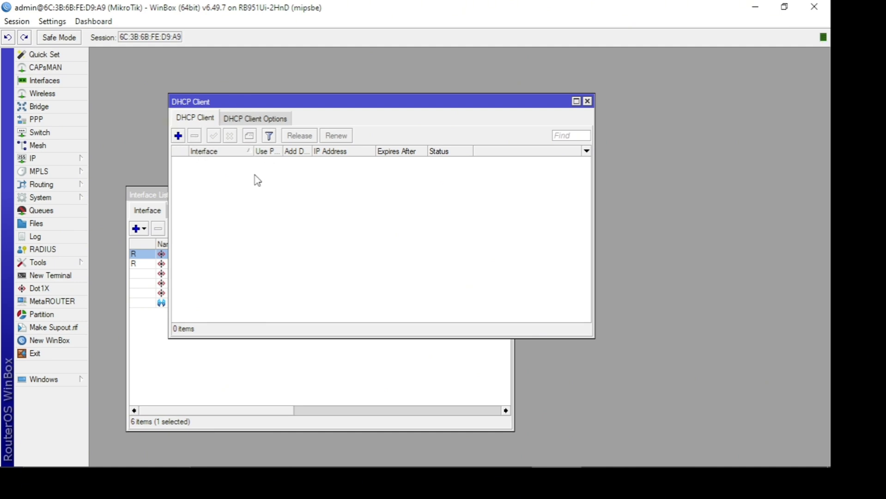
- Add a DHCP client on ether1-Internet with peer DNS and peer NTP enabled and Add Default Route set to yes
click(177, 135)
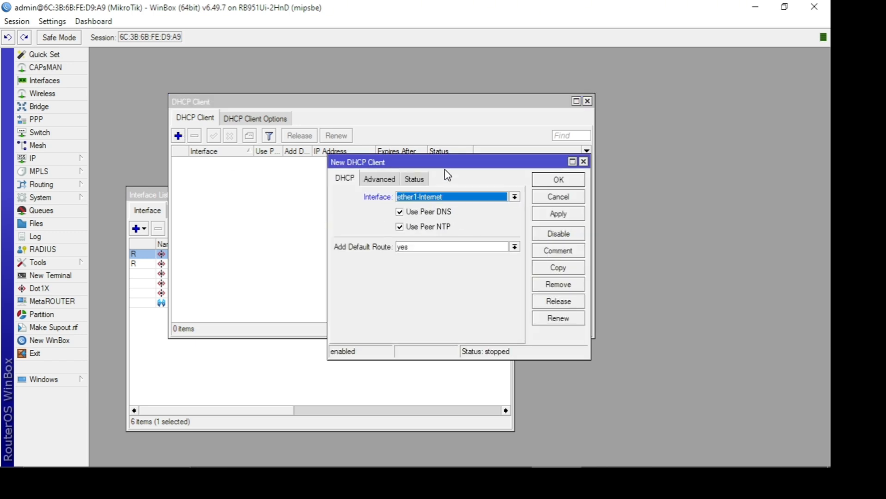
drag(442, 159, 348, 172)
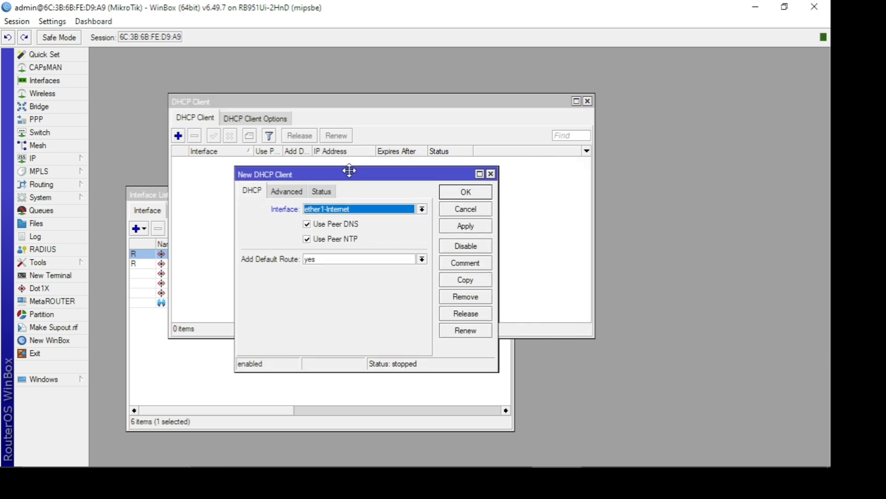
click(328, 210)
click(328, 210)
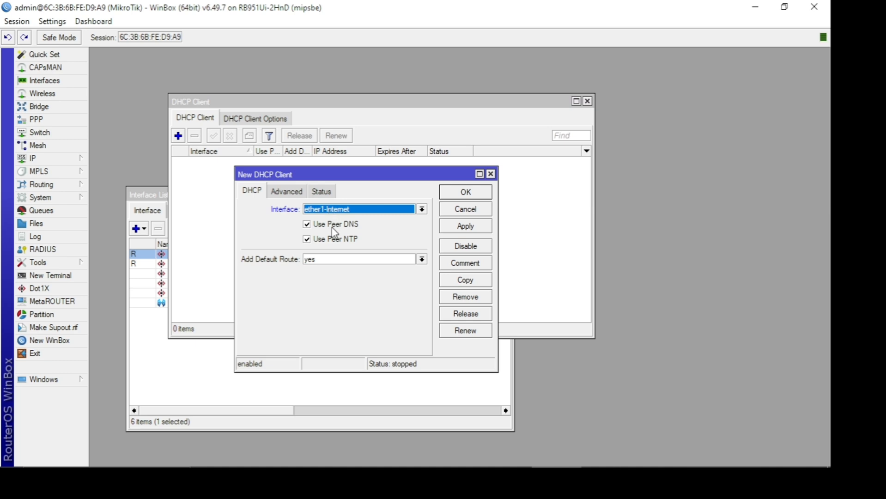
click(329, 262)
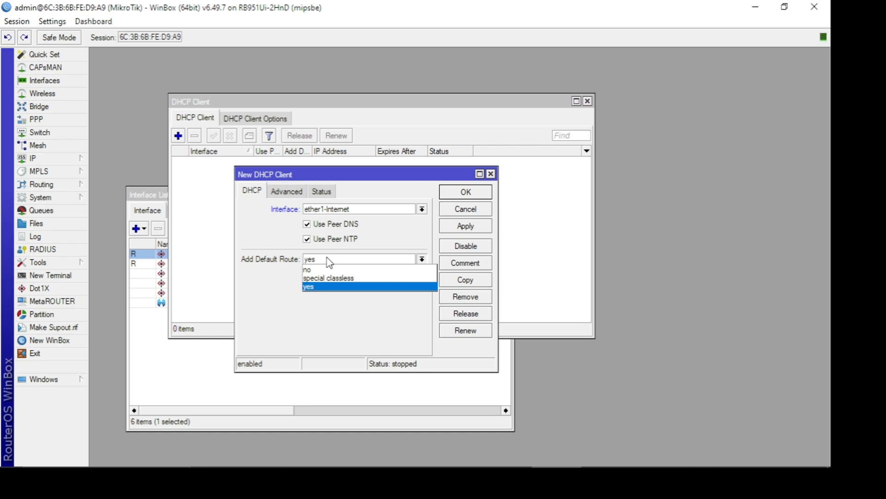
click(329, 262)
click(330, 261)
click(331, 258)
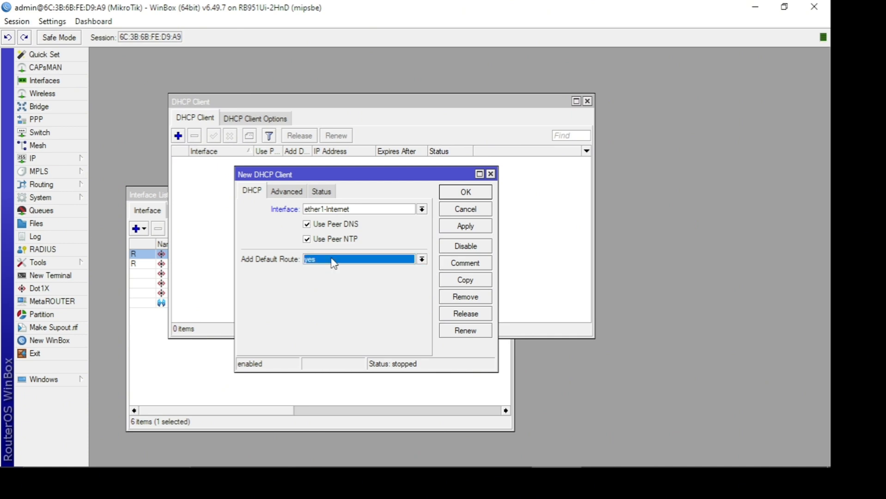
click(481, 227)
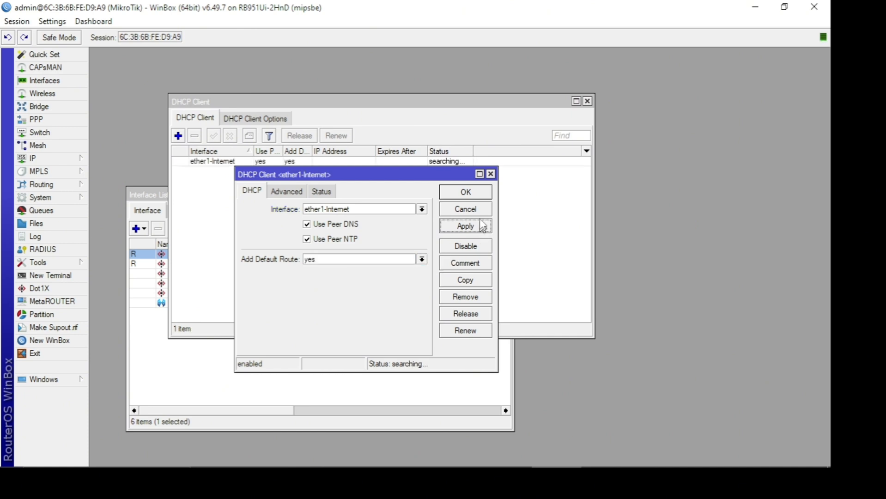
click(480, 196)
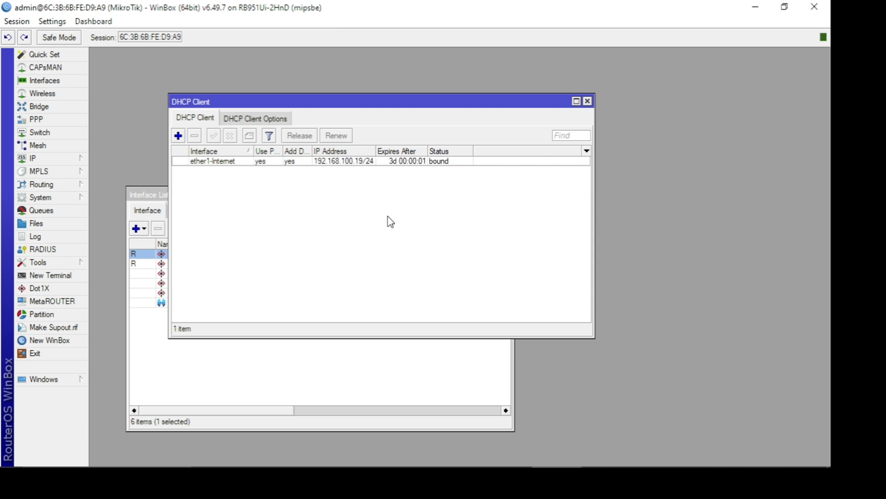
- Widen the DHCP client window and its IP Address column to read the ether1-Internet entry's address in full
click(362, 162)
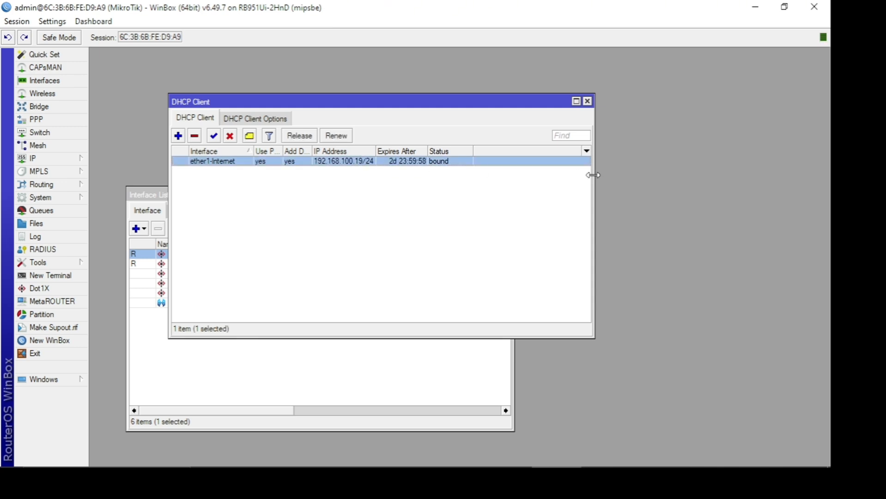
drag(594, 178, 634, 180)
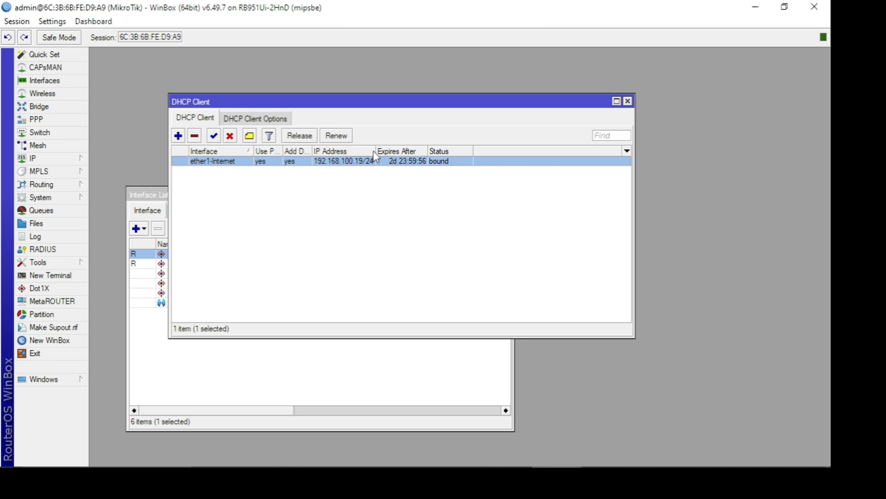
drag(376, 151, 405, 151)
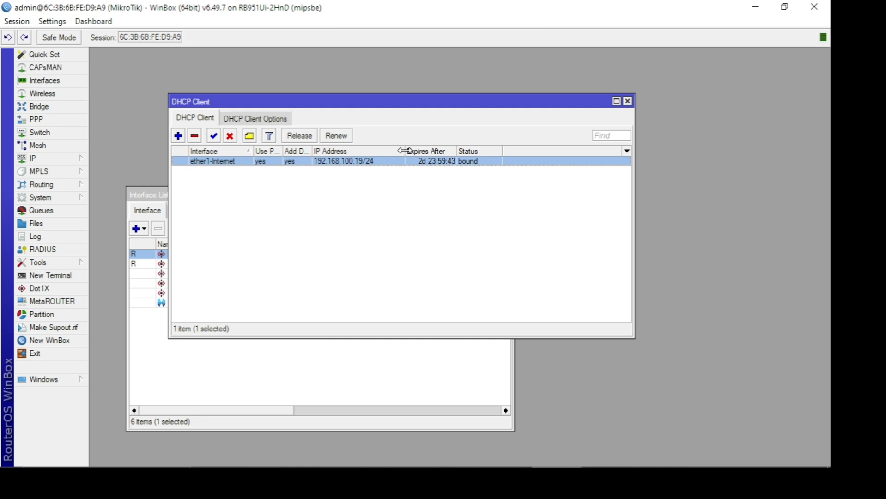
- Open the router's IP address list and inspect the address range of the dynamic ether1-Internet entry
click(74, 159)
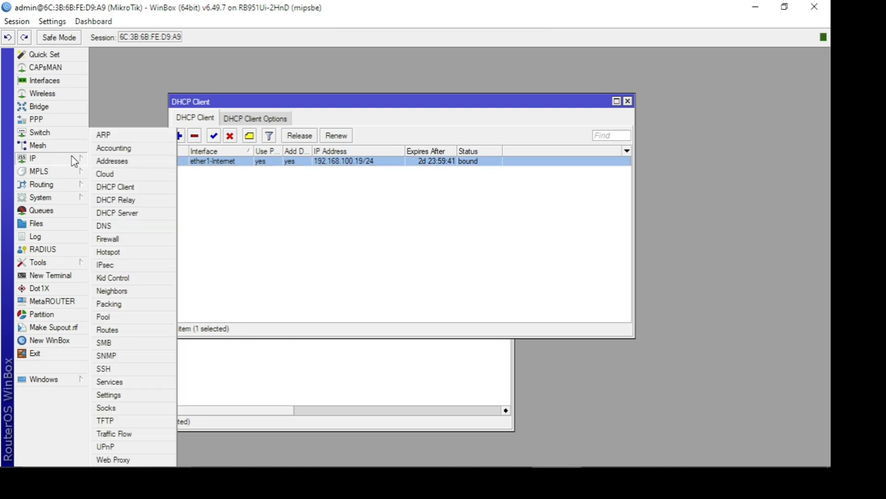
click(114, 161)
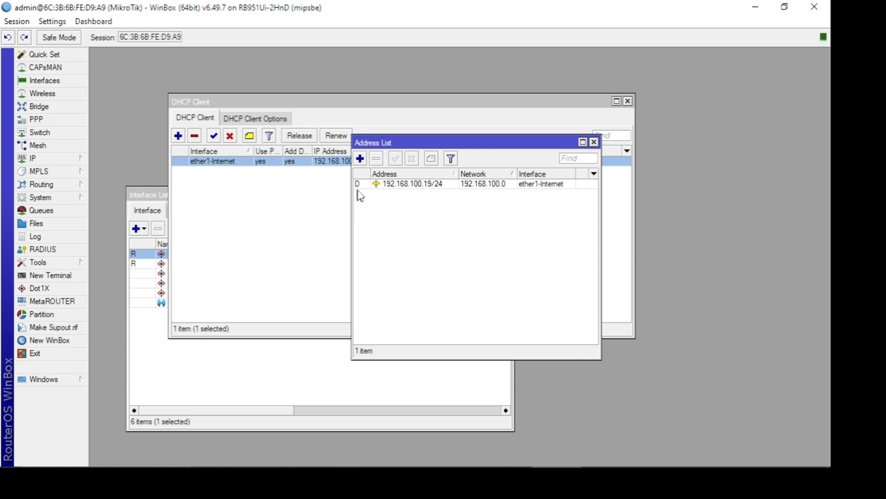
mouse_move(359, 186)
click(405, 188)
mouse_move(407, 190)
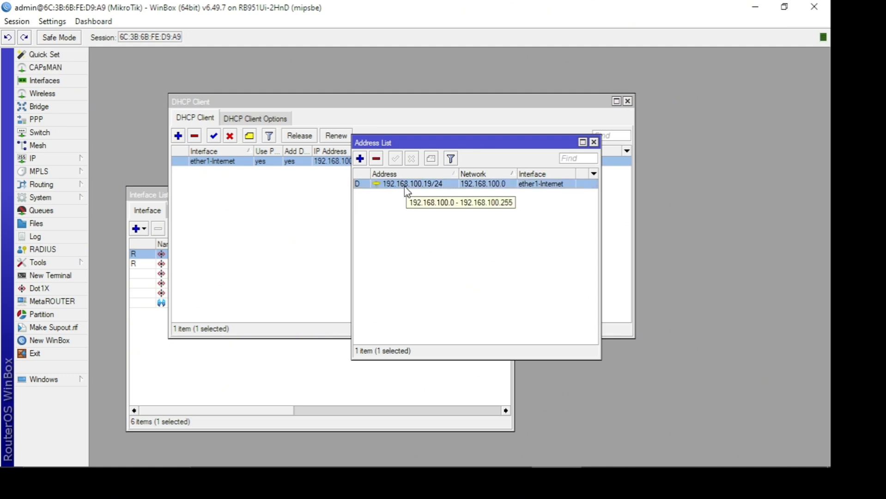
click(405, 210)
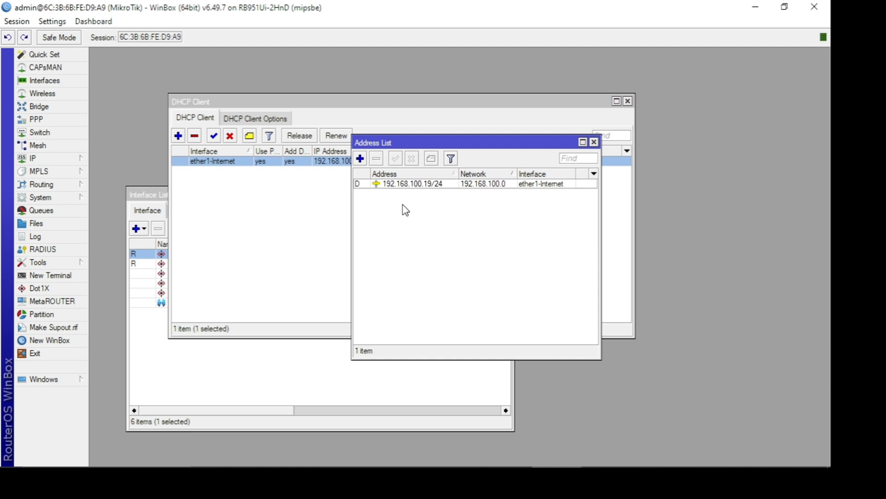
- Add the IP address 192.168.11.1/24 on the ether2-JaringanLokal interface
click(360, 159)
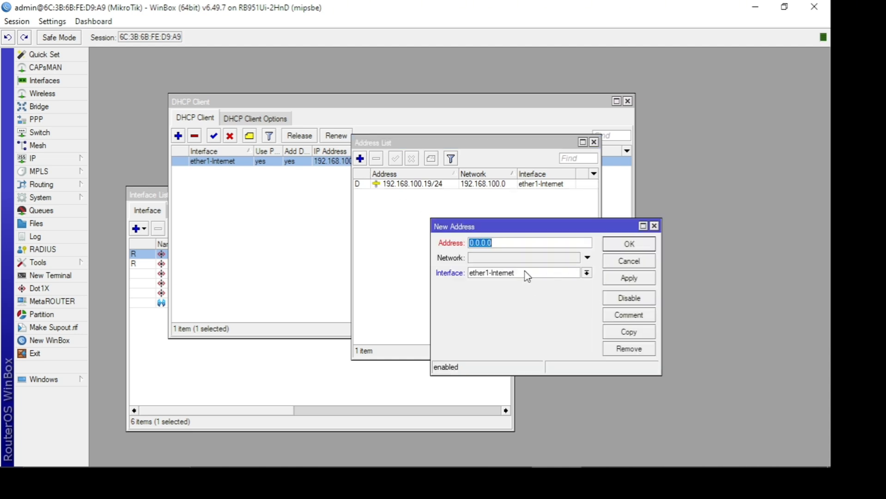
text(192.168.11.1/24)
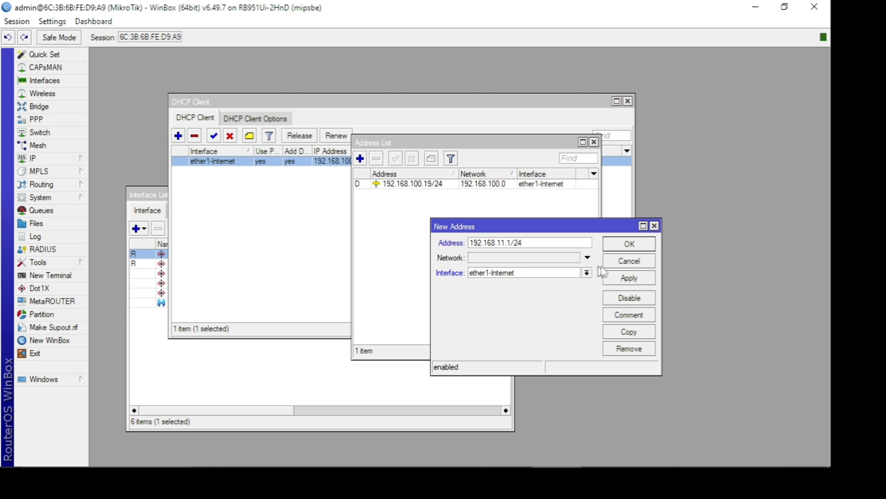
click(586, 273)
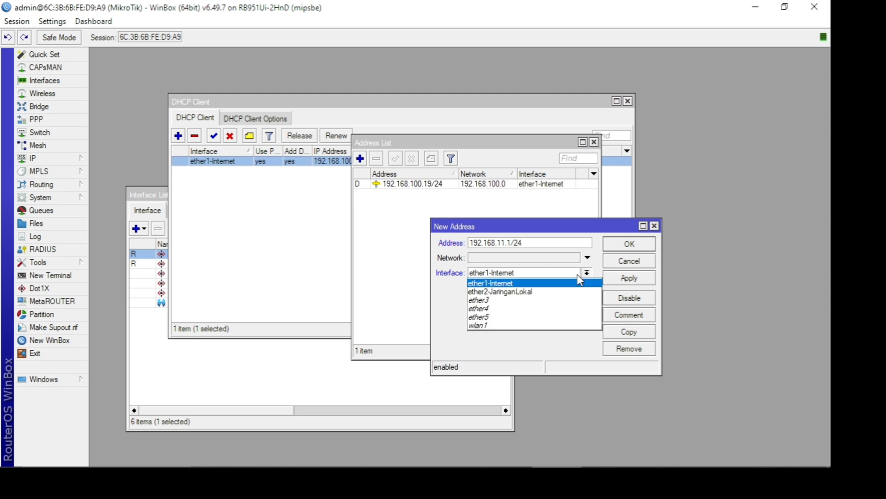
click(552, 292)
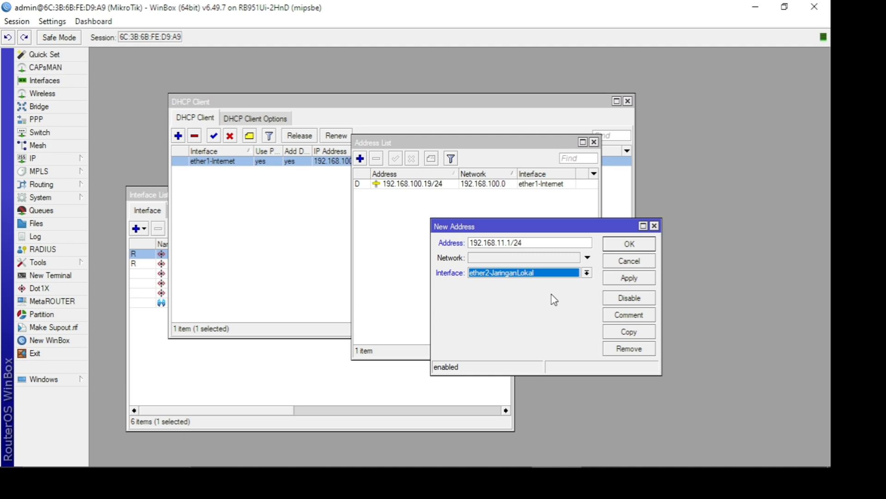
click(629, 279)
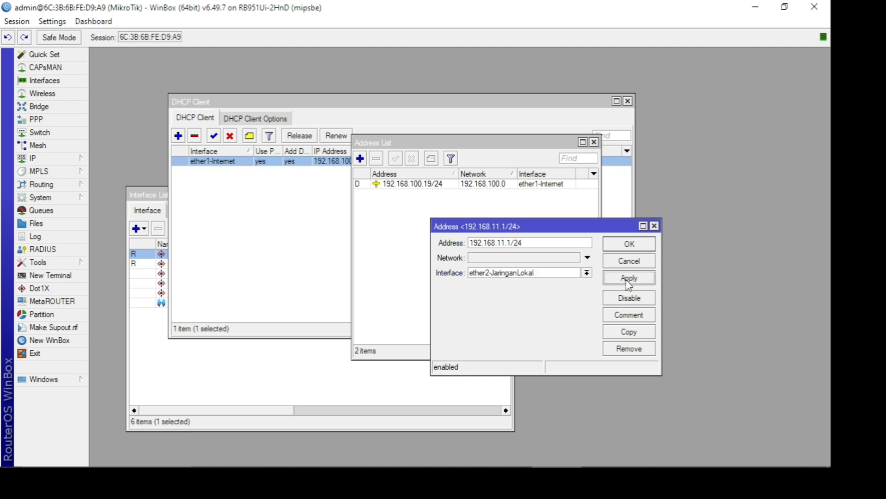
click(630, 245)
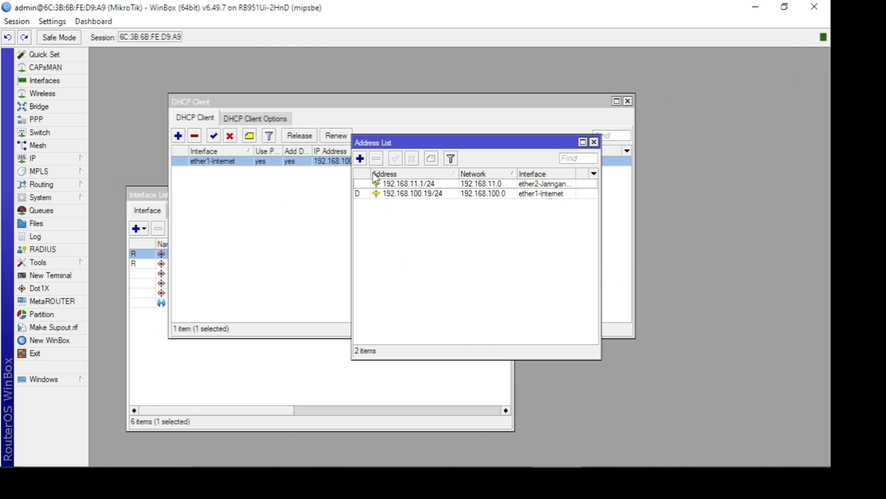
- Add a second IP address, 192.168.200.1/24, on the wlan1 wireless interface
click(360, 159)
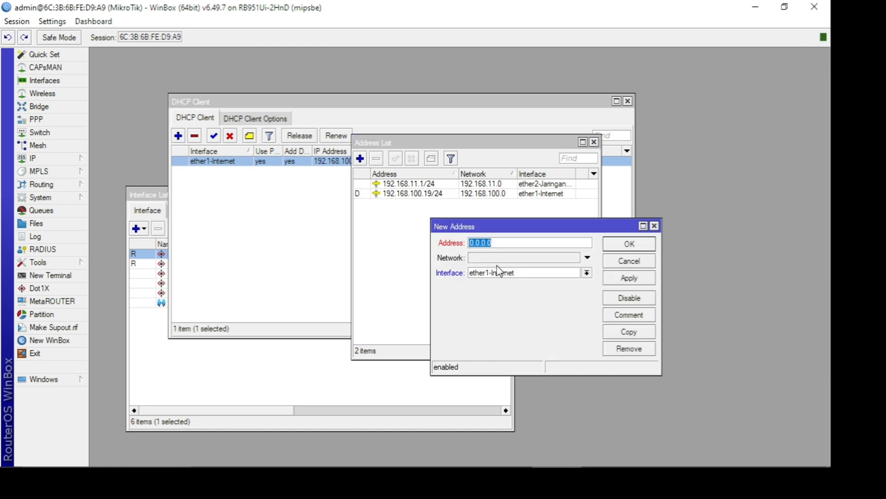
text(192.168.200.1/24)
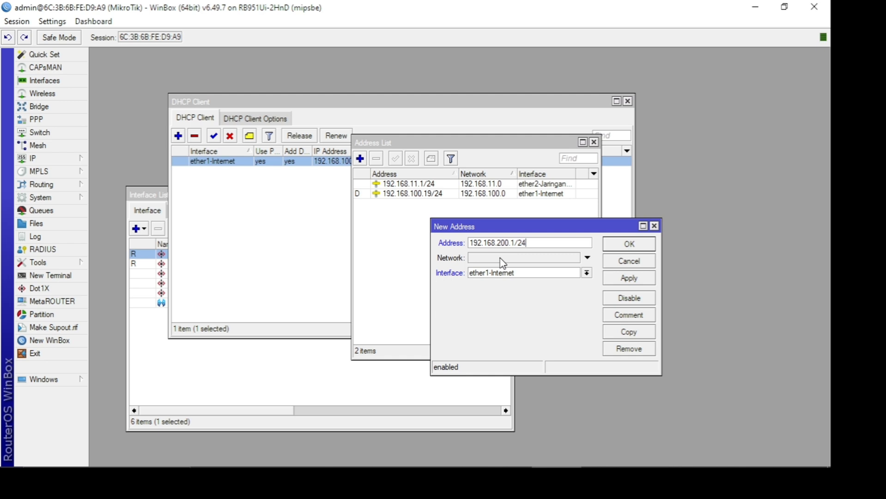
click(516, 274)
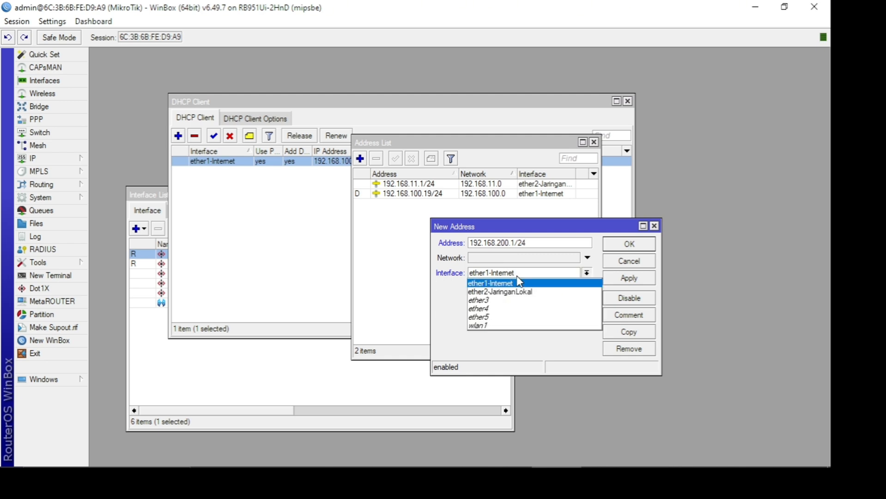
click(503, 326)
click(632, 281)
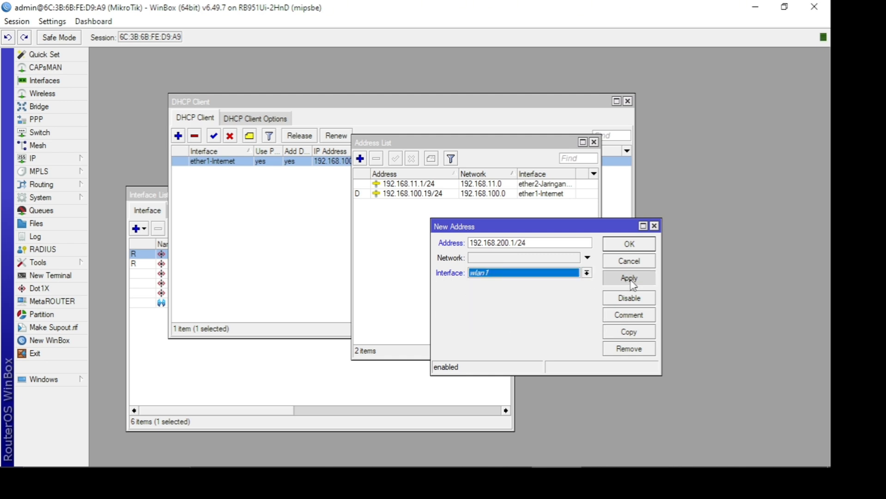
click(623, 246)
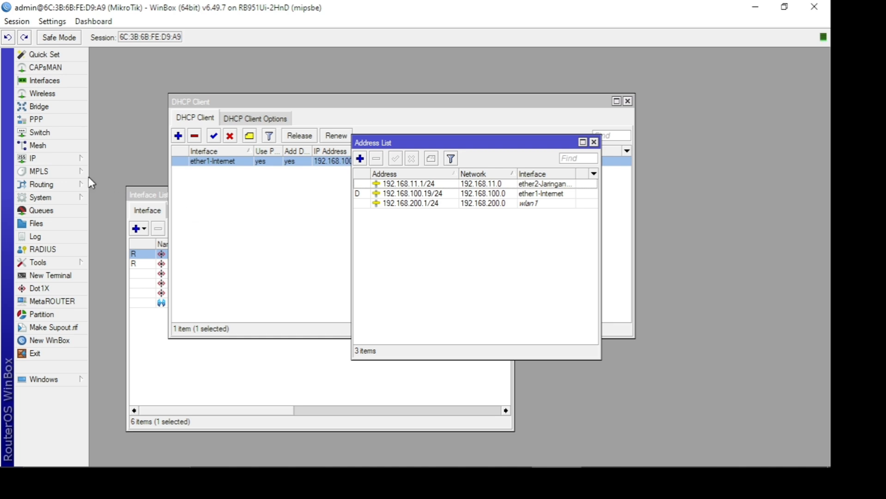
- Set the router's DNS server to 8.8.8.8 and allow remote requests
click(64, 162)
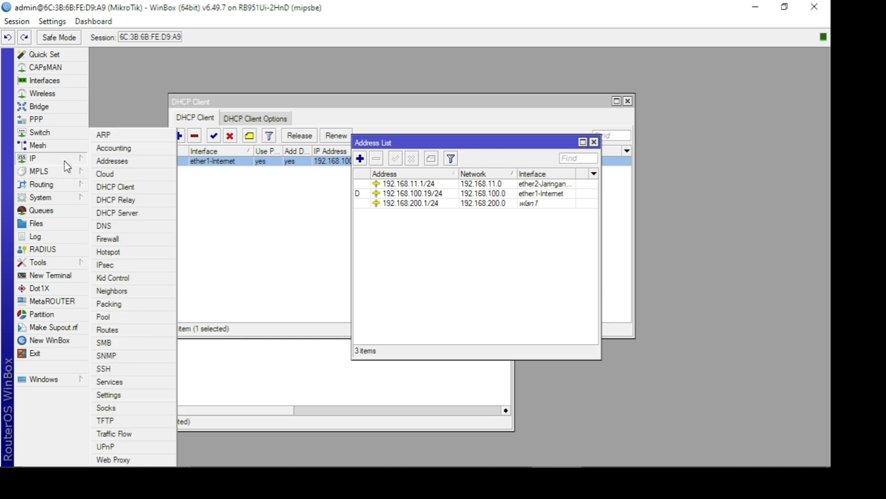
click(103, 225)
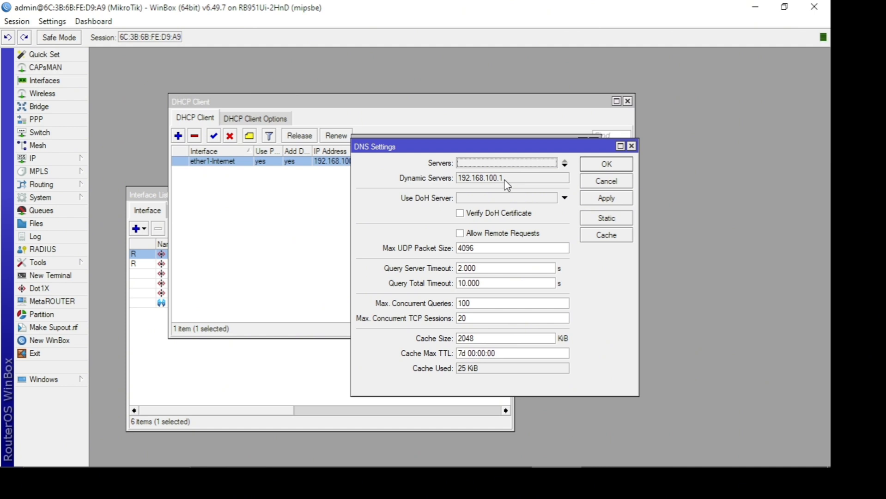
click(506, 162)
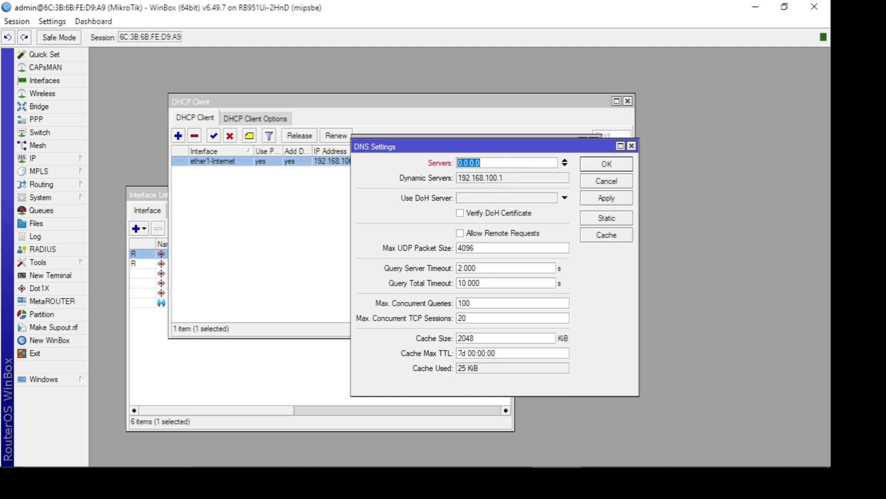
text(8.8.8.8)
click(503, 235)
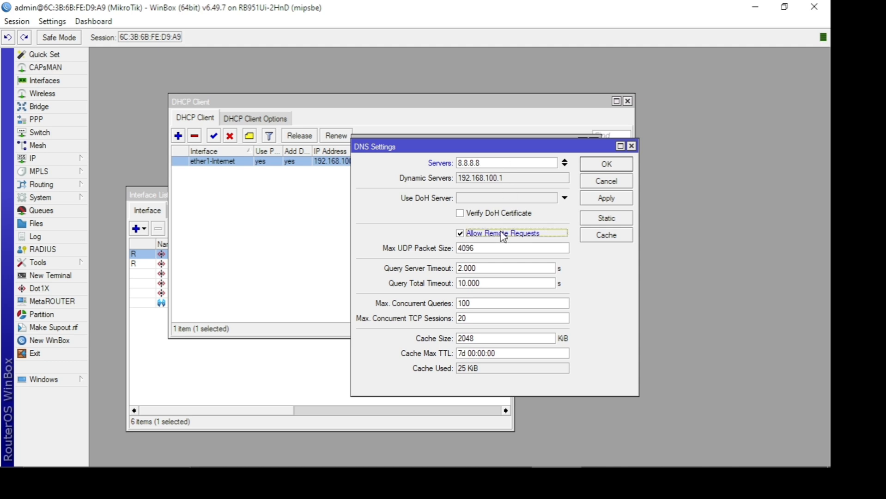
click(613, 198)
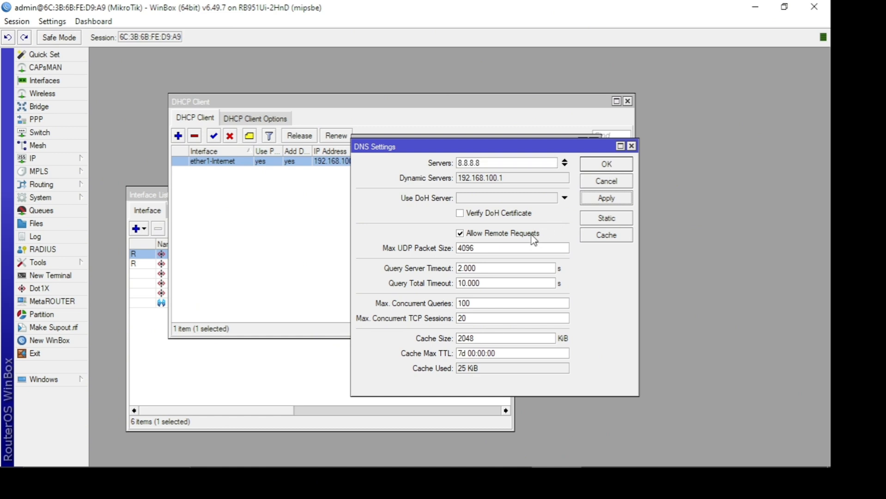
click(532, 238)
click(491, 235)
click(612, 200)
click(611, 164)
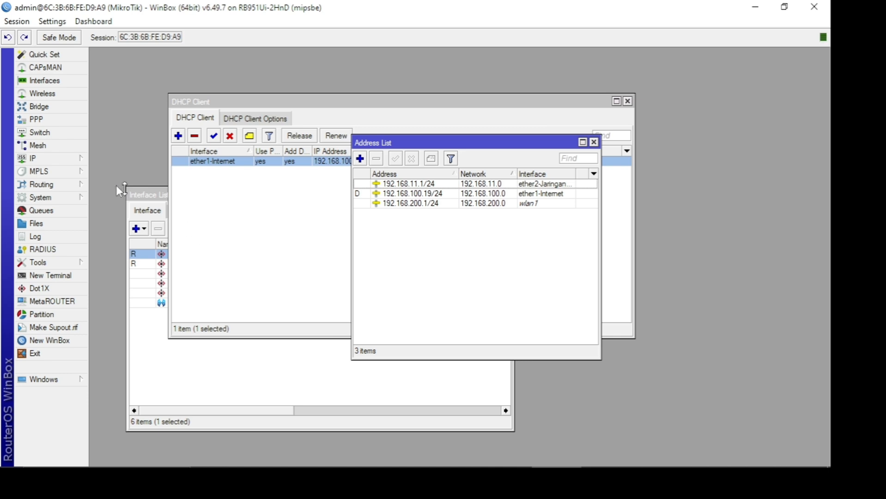
- Open the route list and compare the default route's gateway with the ether1-Internet entry in the address list
click(72, 160)
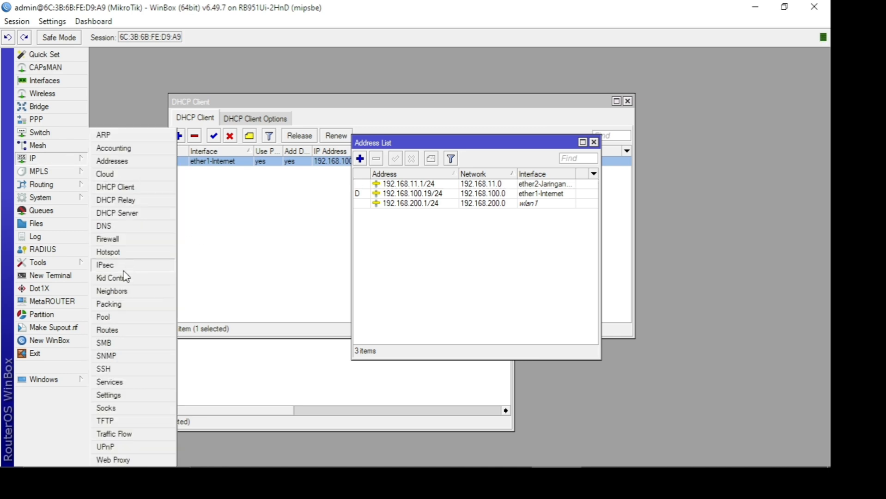
click(119, 329)
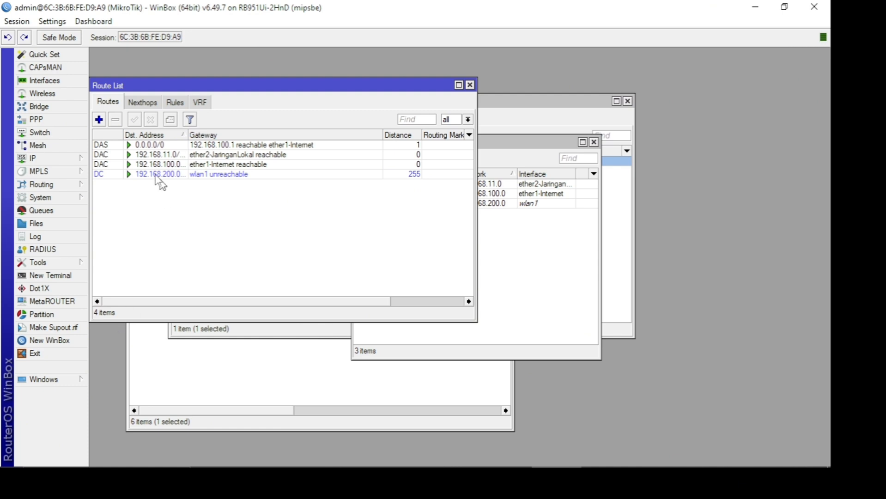
click(117, 146)
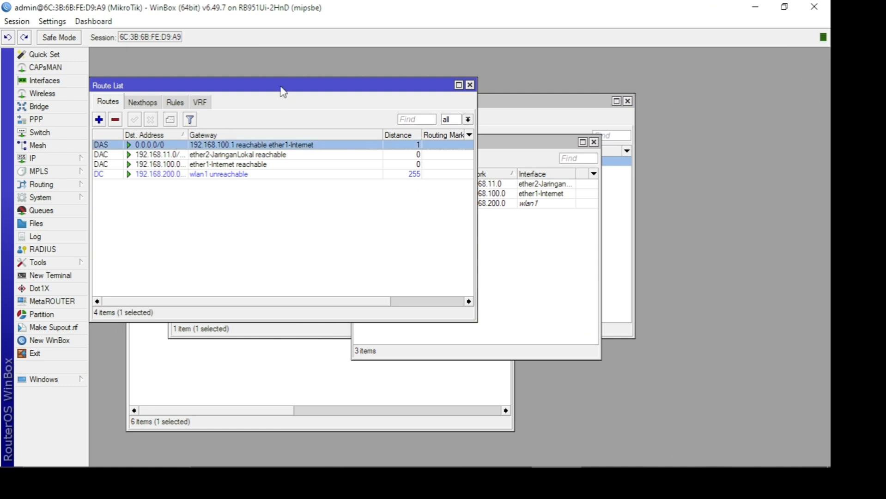
drag(283, 91, 423, 231)
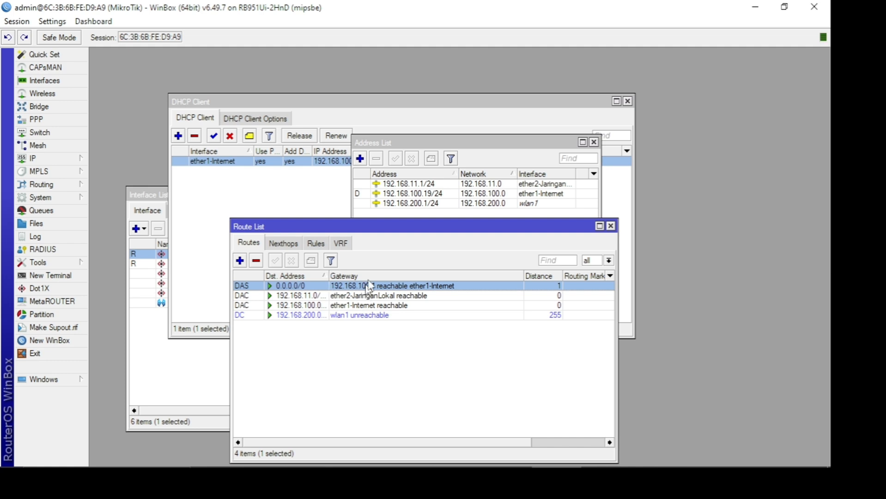
click(391, 196)
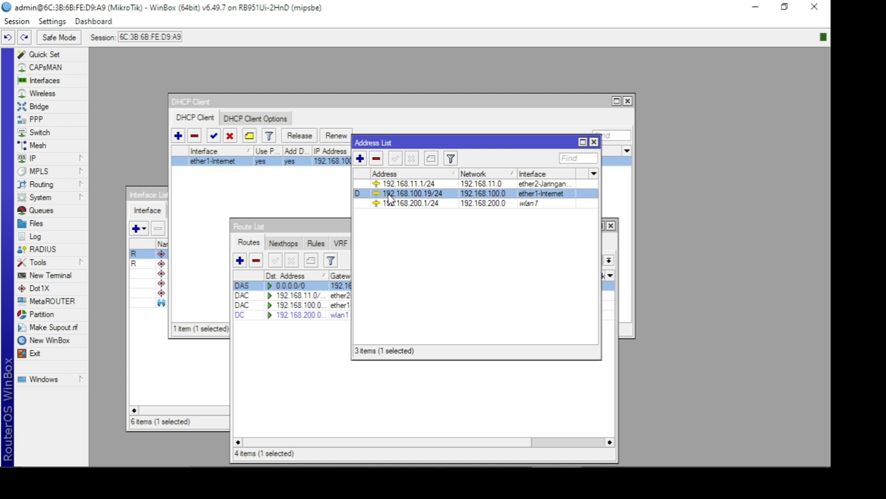
- Open a new DHCP client form for ether1-Internet and review the available Add Default Route options
click(279, 199)
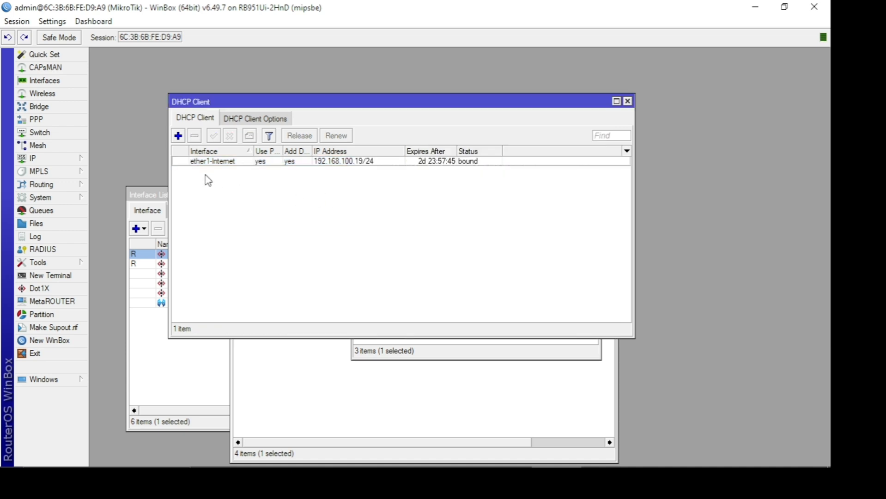
click(178, 136)
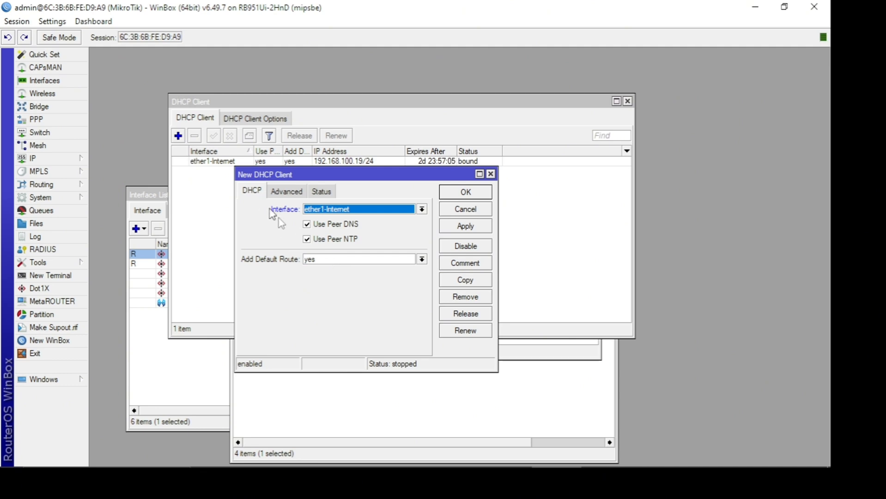
click(340, 259)
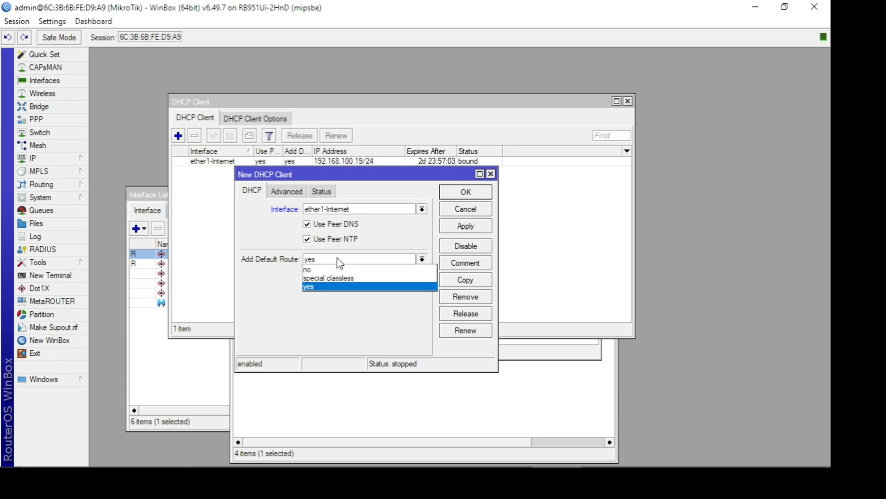
click(339, 261)
click(338, 260)
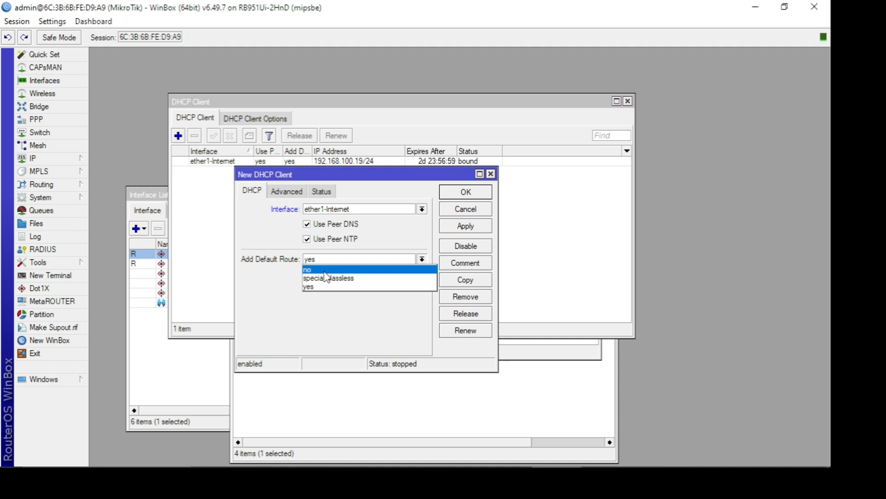
click(307, 318)
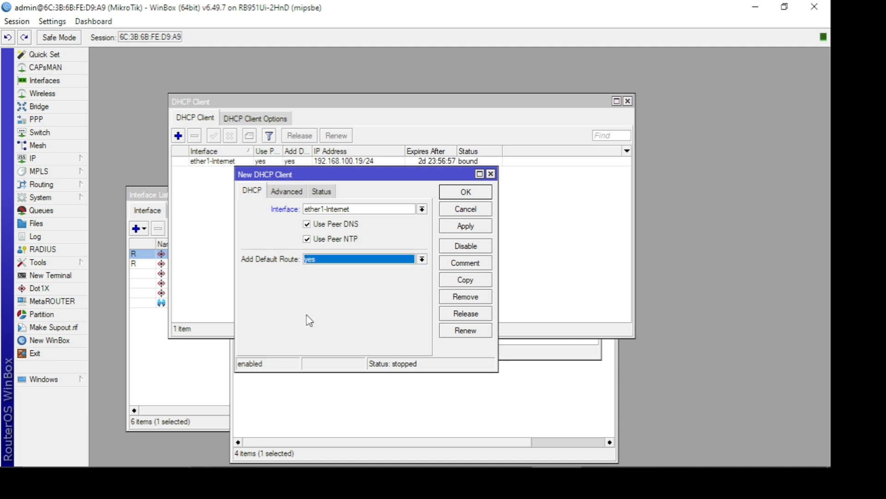
- Examine the gateway field in a blank new route form and close it, returning to the route list
click(332, 416)
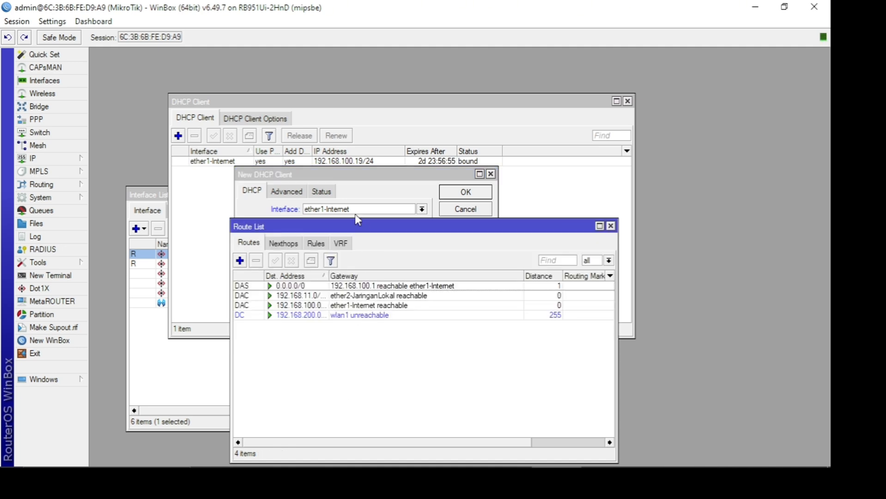
drag(357, 227, 349, 181)
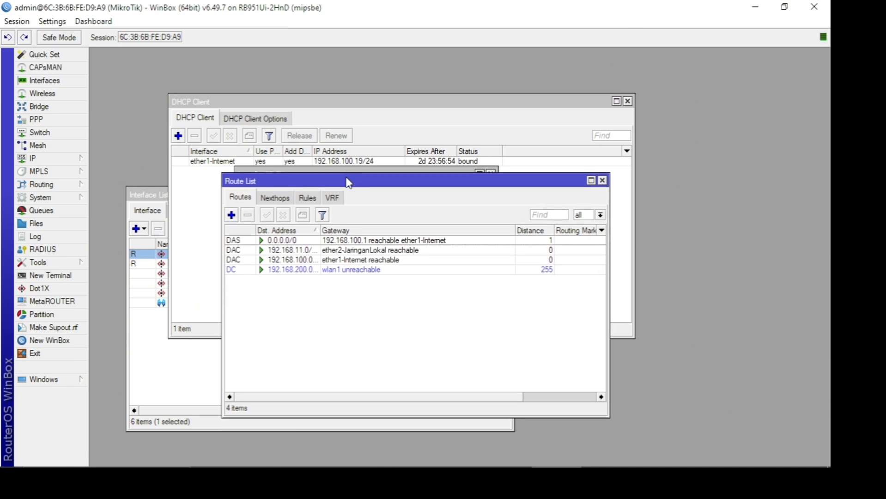
click(232, 215)
click(468, 206)
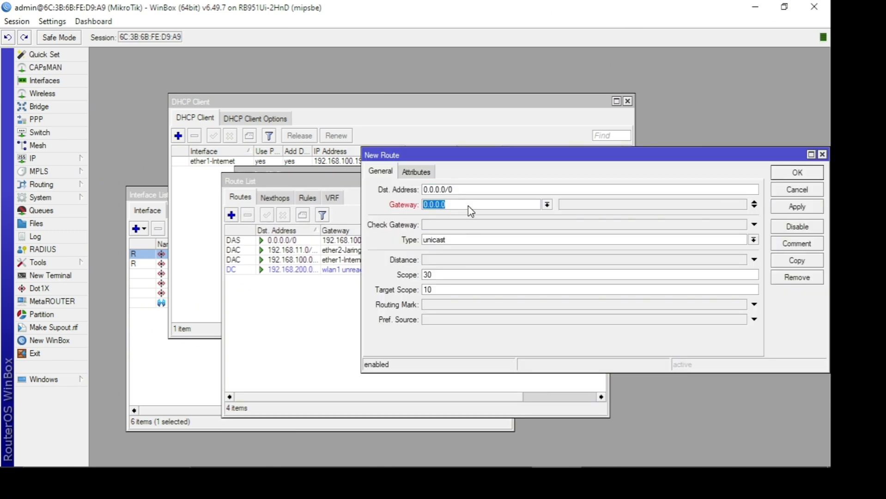
click(823, 154)
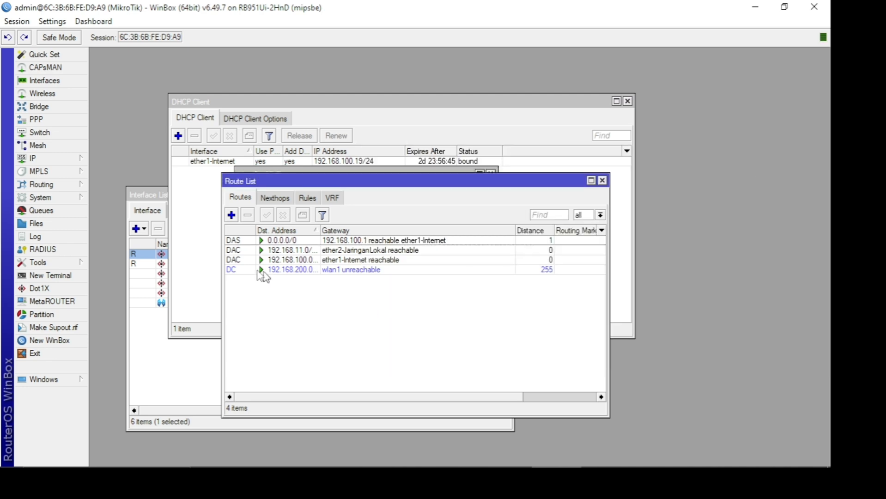
mouse_move(231, 245)
- Bring the interface list to the front and open the router's IP firewall window
click(208, 259)
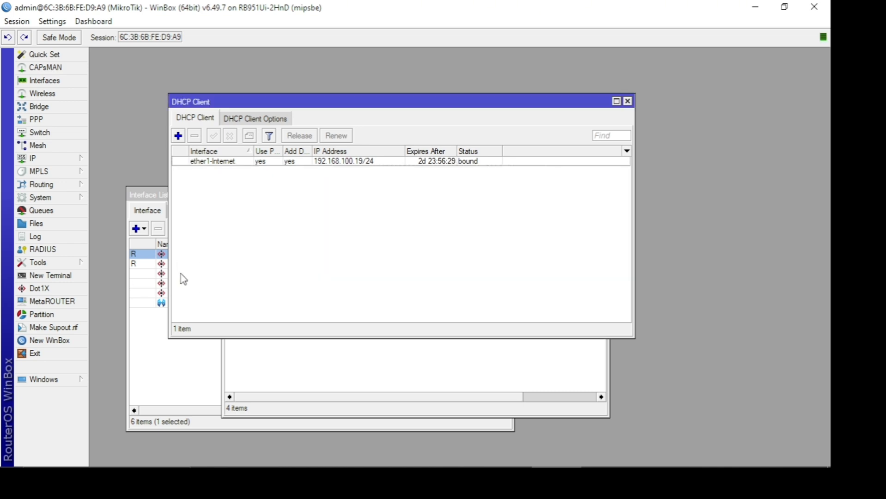
click(149, 316)
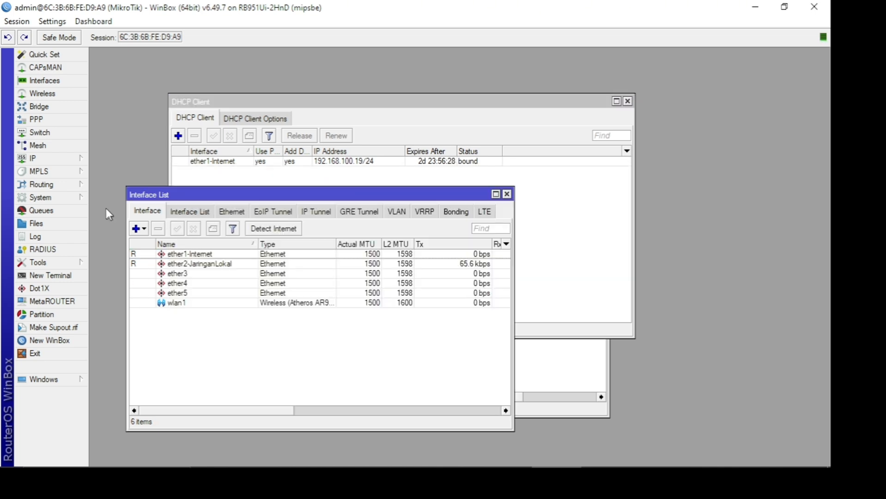
click(70, 158)
click(110, 239)
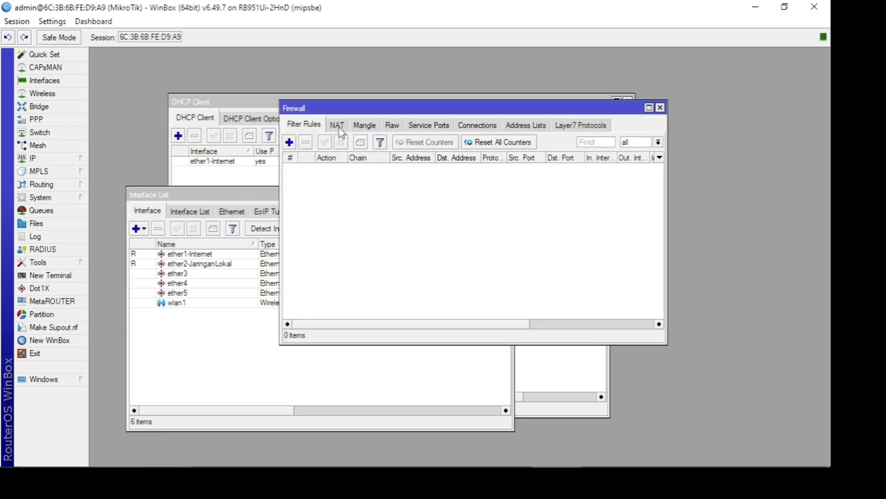
- Change the router's login password by entering and confirming a new password, and close the terminal that requests one
click(54, 277)
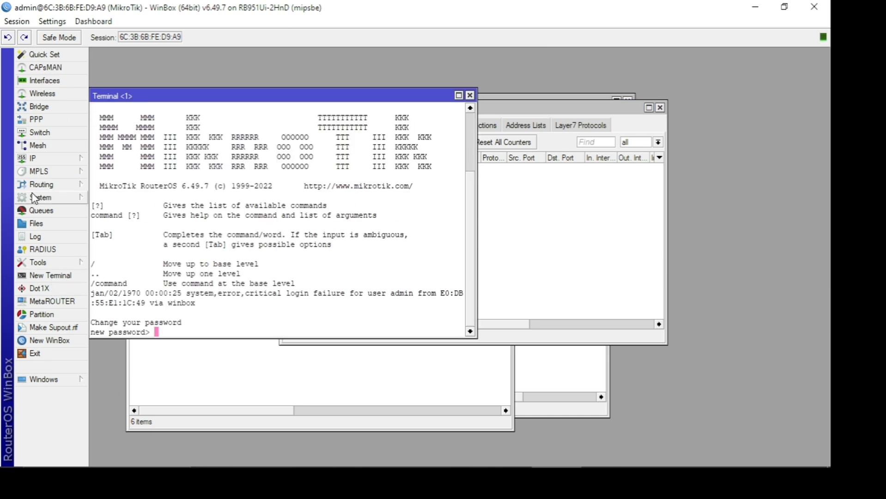
click(69, 198)
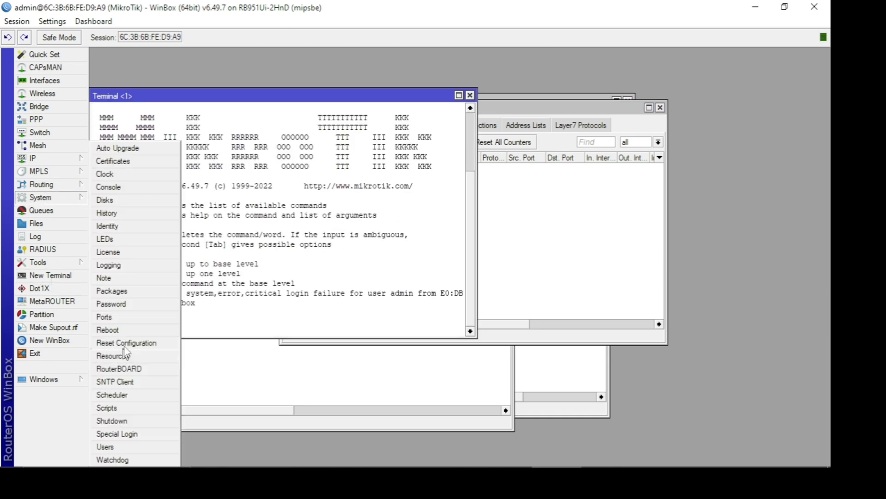
click(111, 304)
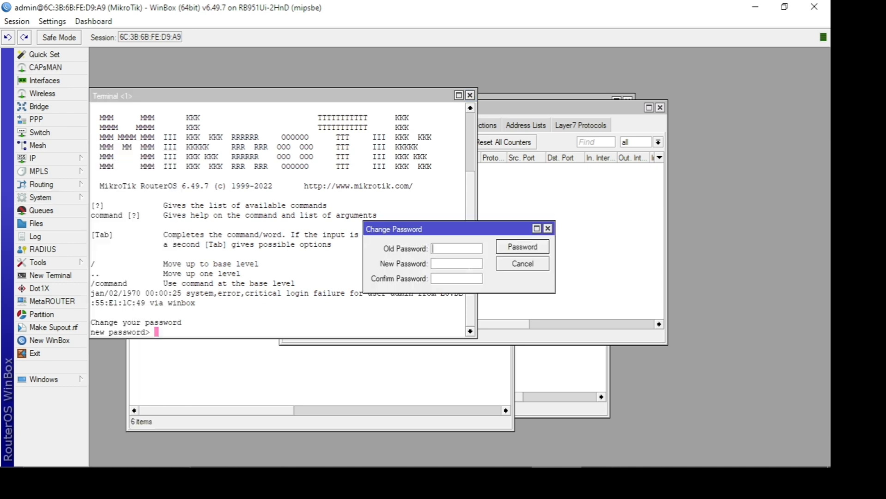
click(464, 264)
text(***)
click(462, 278)
text(***)
click(511, 252)
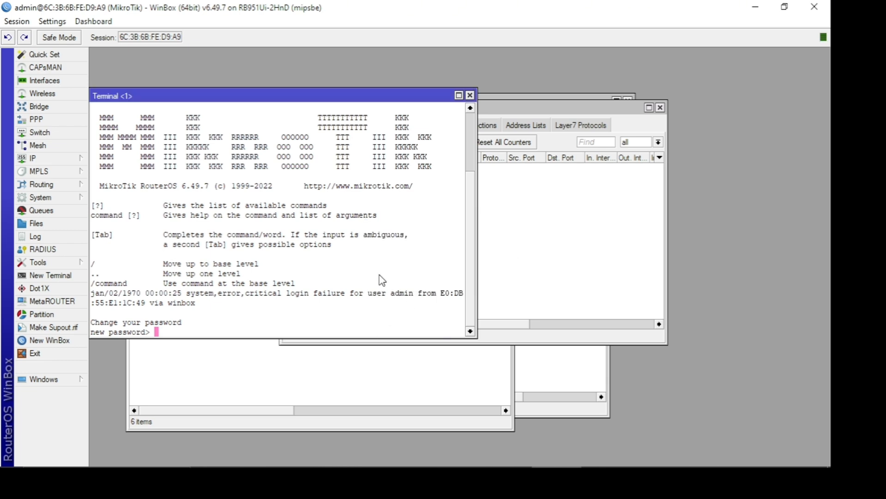
click(470, 95)
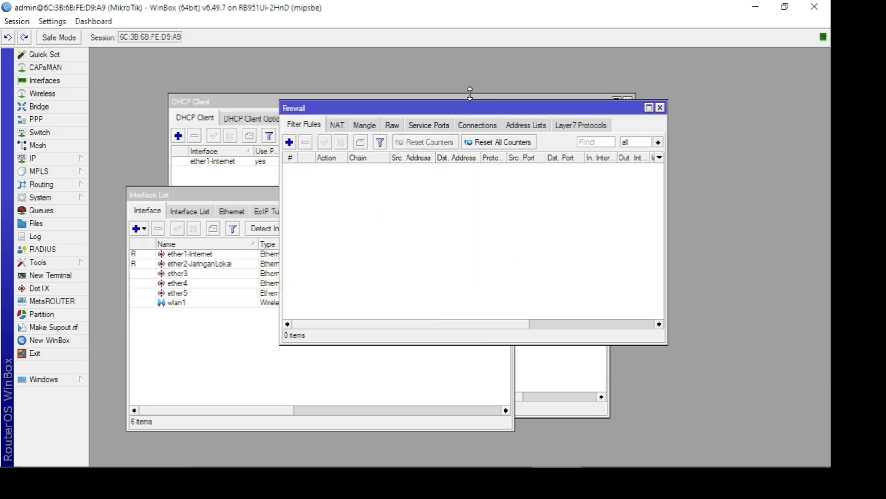
- Open a new terminal and log in as admin with the account password
click(59, 277)
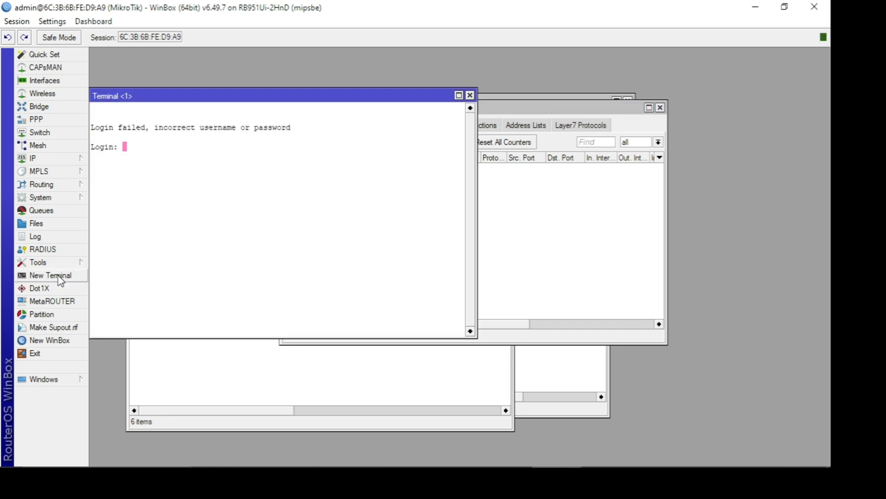
text(admin)
key(Return)
key(Return)
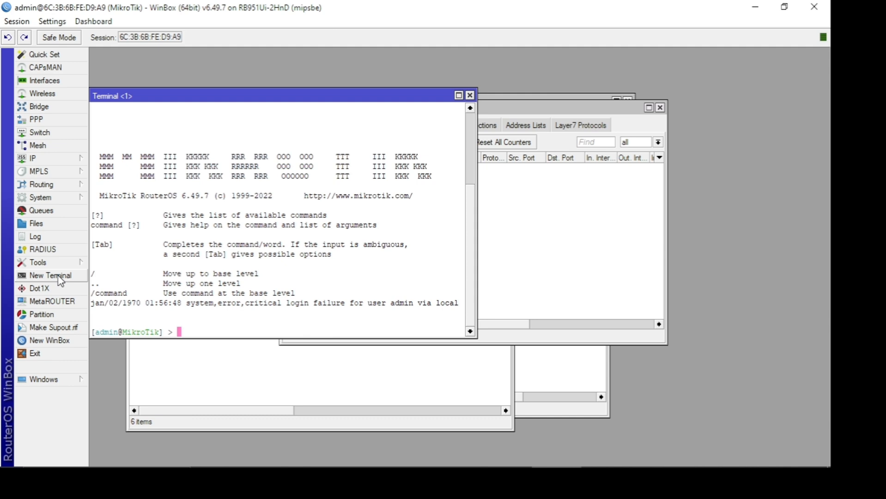
- Test connectivity from the terminal by pinging 192.168.100.1 and 192.168.100.19
text(ping 192.168.100.1)
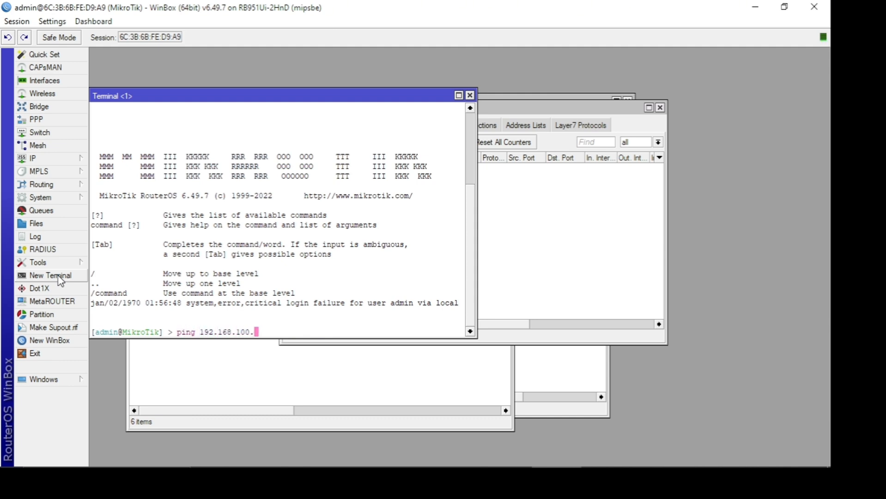
key(Return)
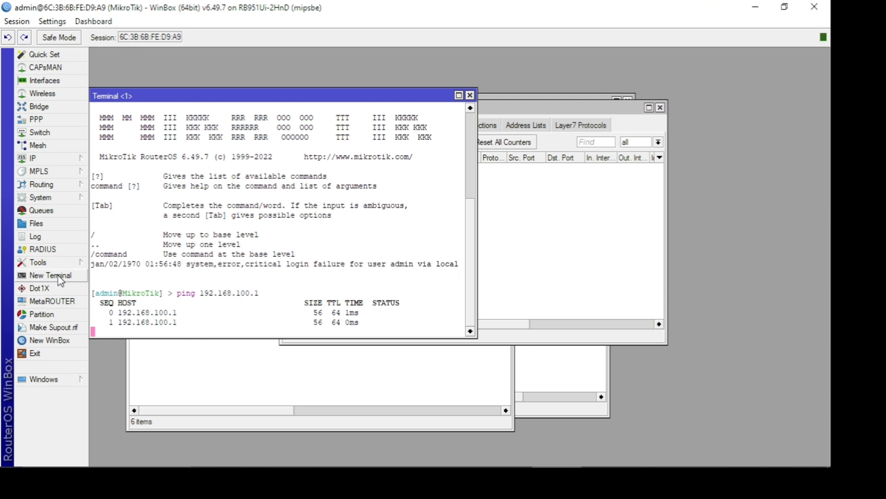
key(ctrl+c)
key(Up)
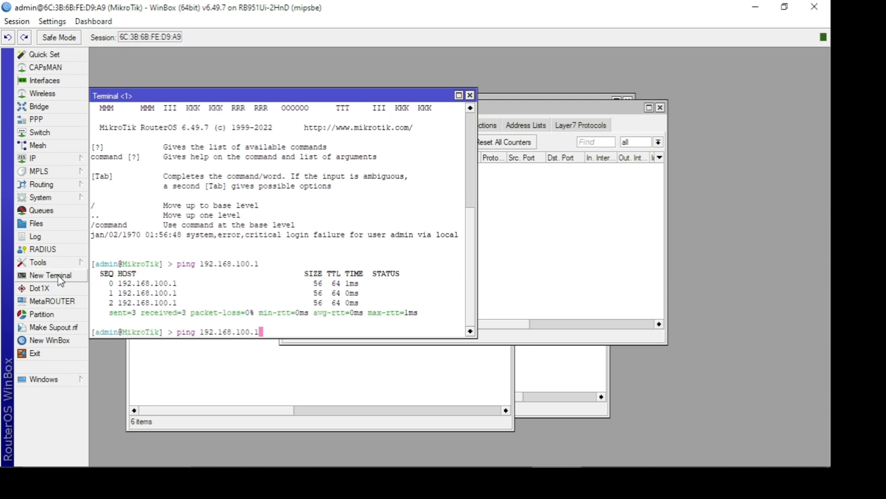
text(9)
key(Return)
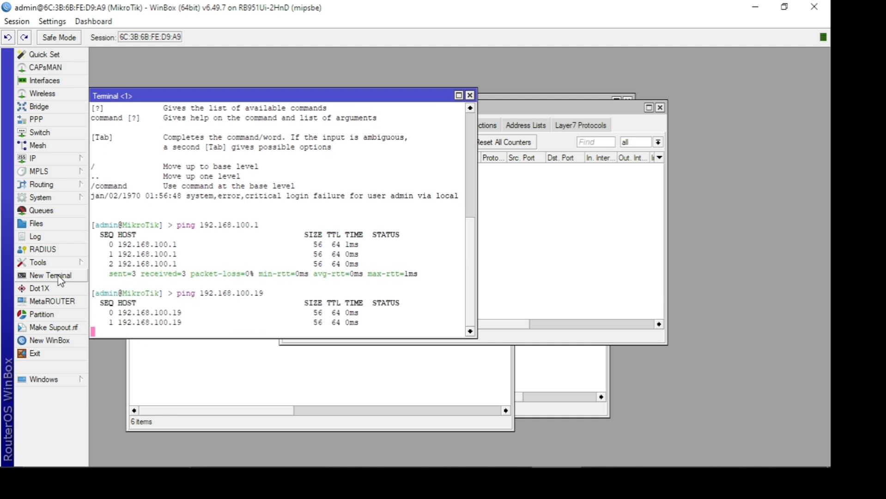
- Ping the local network address 192.168.11.1 from the terminal and stop the ping
key(Up)
key(BackSpace)
key(BackSpace)
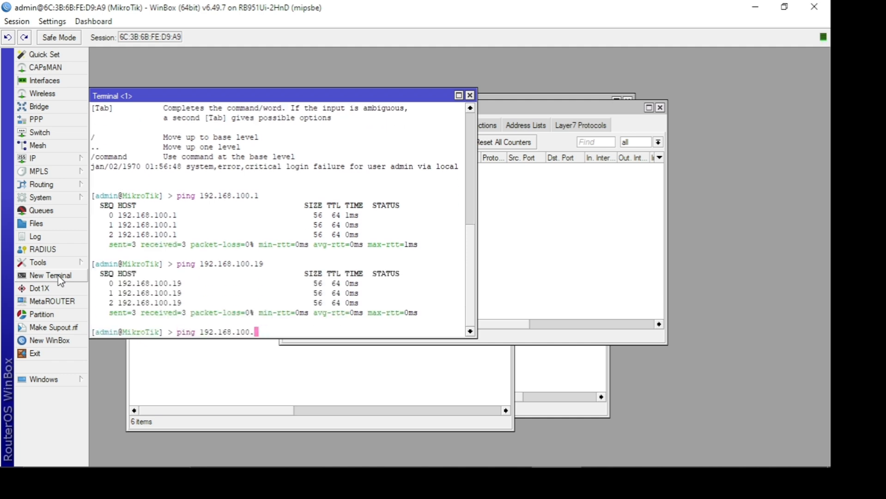
key(BackSpace)
key(BackSpace)
key(BackSpace)
text(1.1)
key(Return)
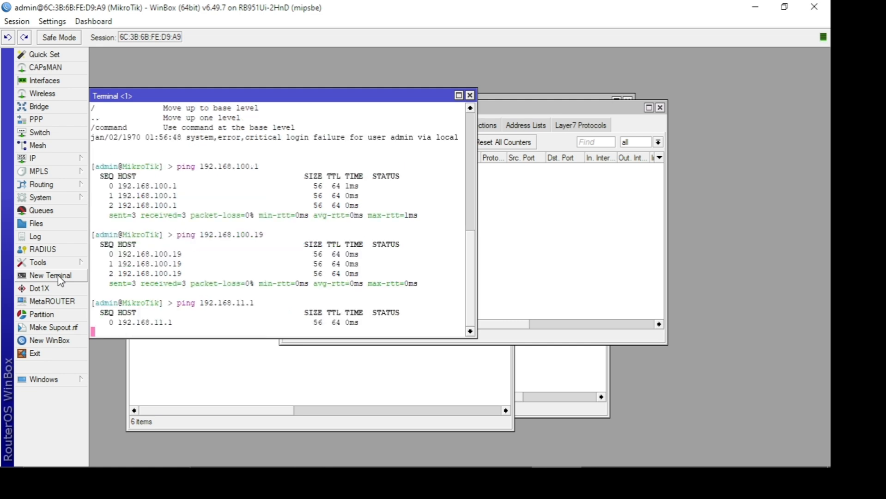
key(ctrl+c)
- Ping the wireless interface address 192.168.200.1 from the terminal and stop the ping
key(Up)
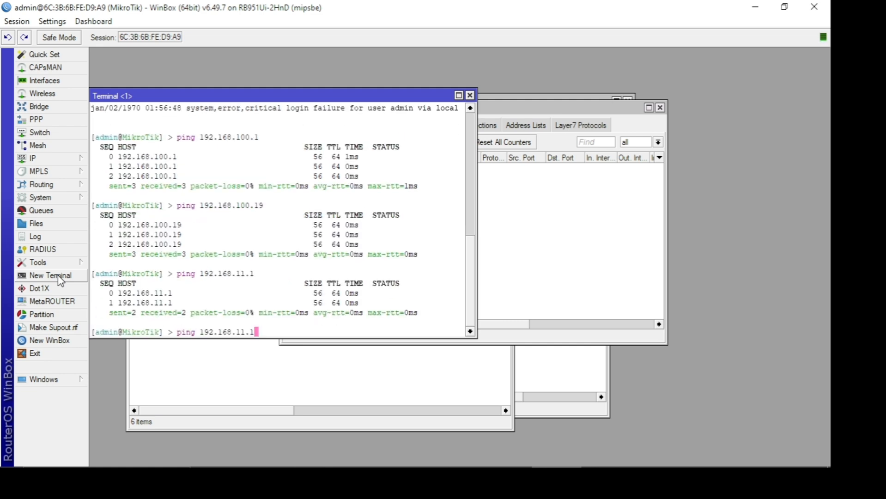
key(BackSpace)
key(BackSpace)
key(BackSpace)
key(BackSpace)
text(200.1)
key(Return)
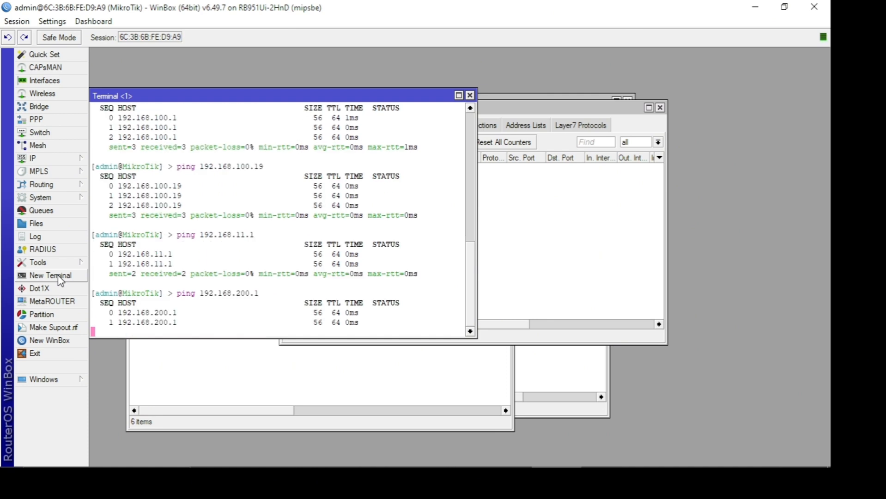
key(ctrl+c)
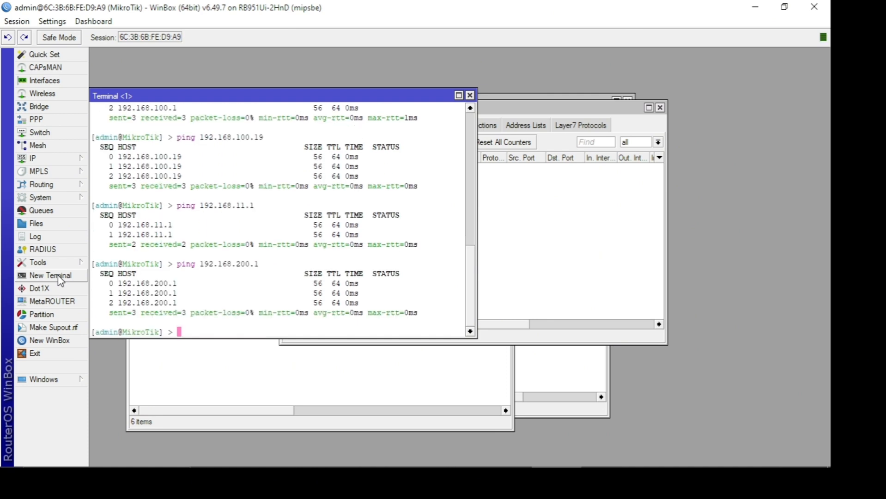
- Test internet access by pinging google.com from the terminal and stop the ping
key(Up)
key(BackSpace)
key(BackSpace)
key(BackSpace)
key(BackSpace)
key(BackSpace)
key(BackSpace)
key(BackSpace)
key(BackSpace)
key(BackSpace)
key(BackSpace)
key(BackSpace)
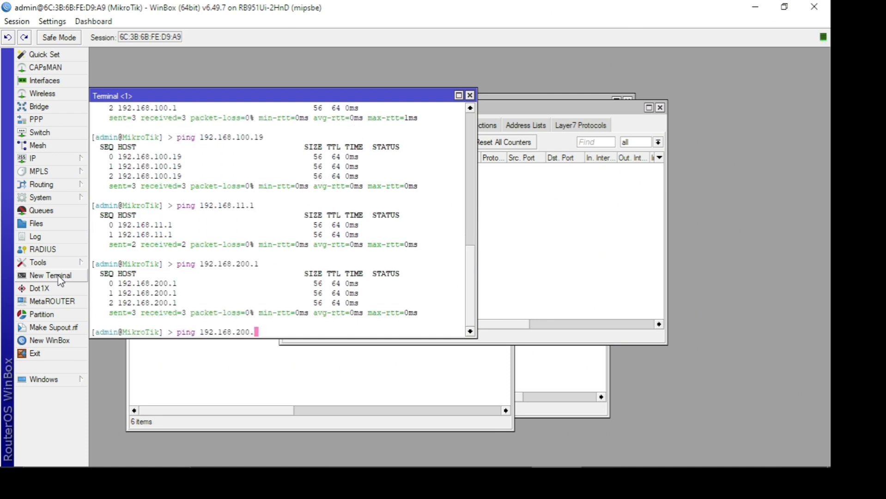
key(BackSpace)
key(BackSpace)
text(google.com)
key(Return)
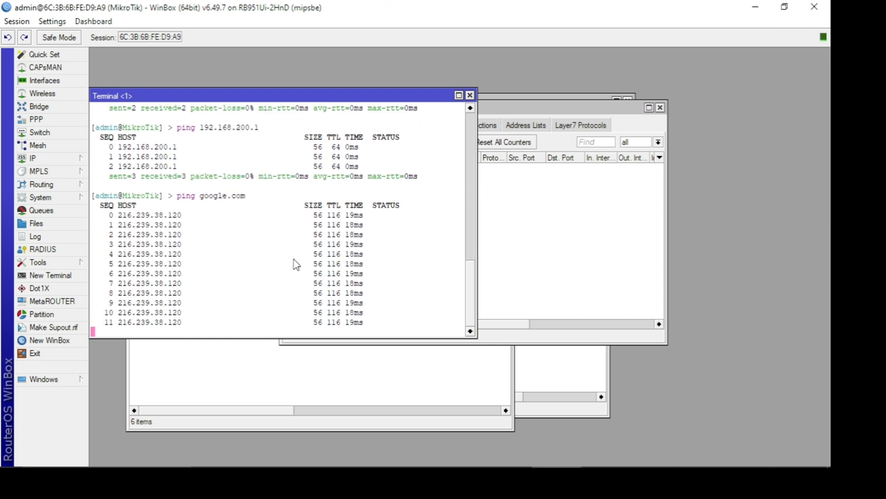
key(ctrl+c)
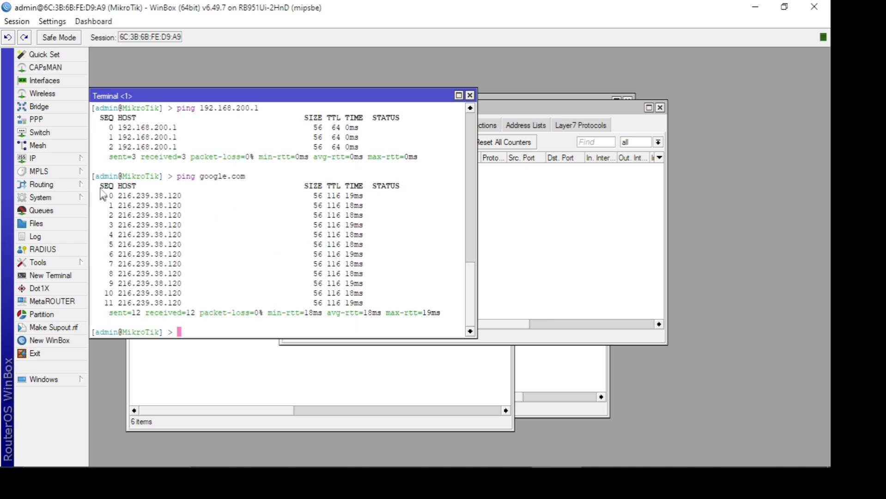
- Start a new firewall NAT rule on the srcnat chain with ether1-Internet as the outgoing interface
click(65, 159)
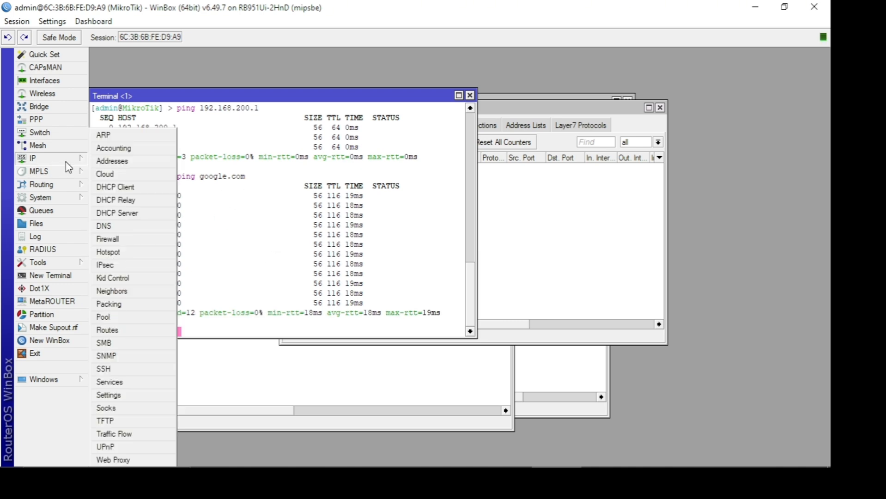
click(132, 239)
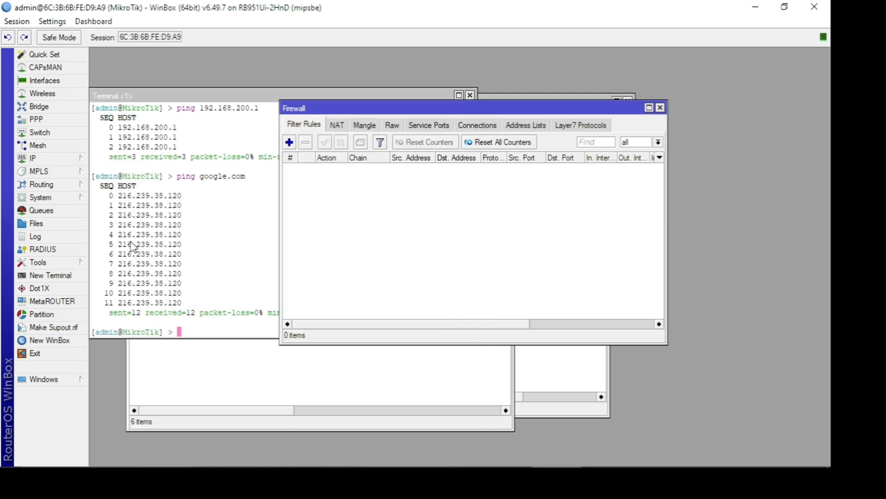
click(337, 125)
click(289, 143)
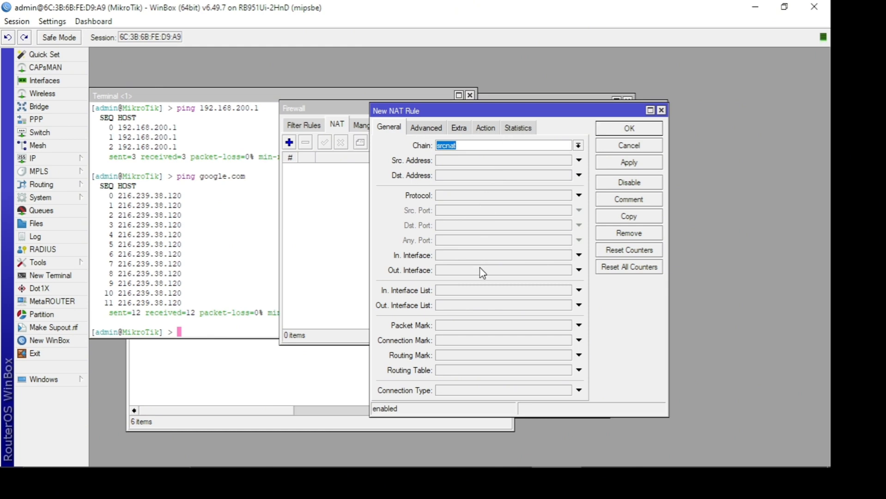
click(480, 270)
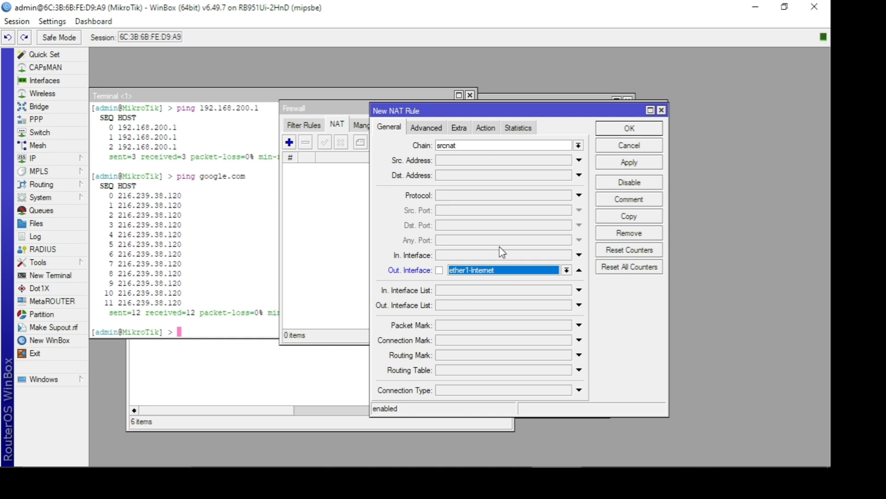
- Set the new NAT rule's action to masquerade and save the rule
click(488, 133)
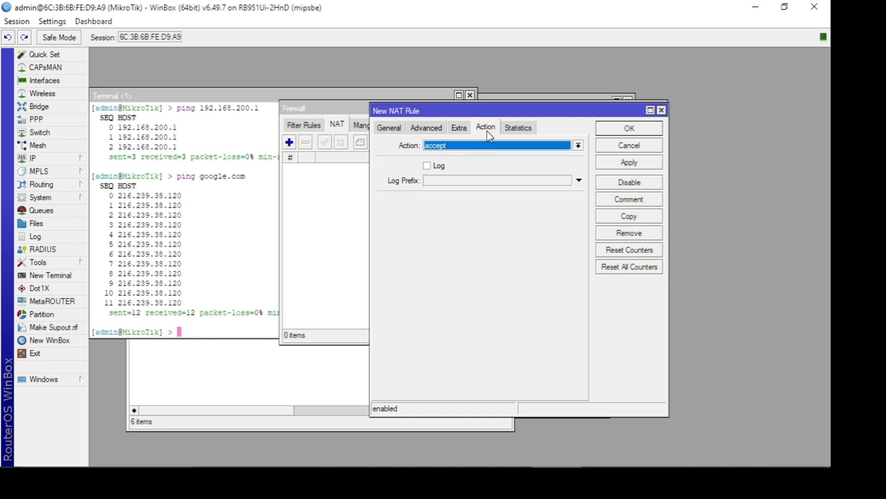
click(483, 146)
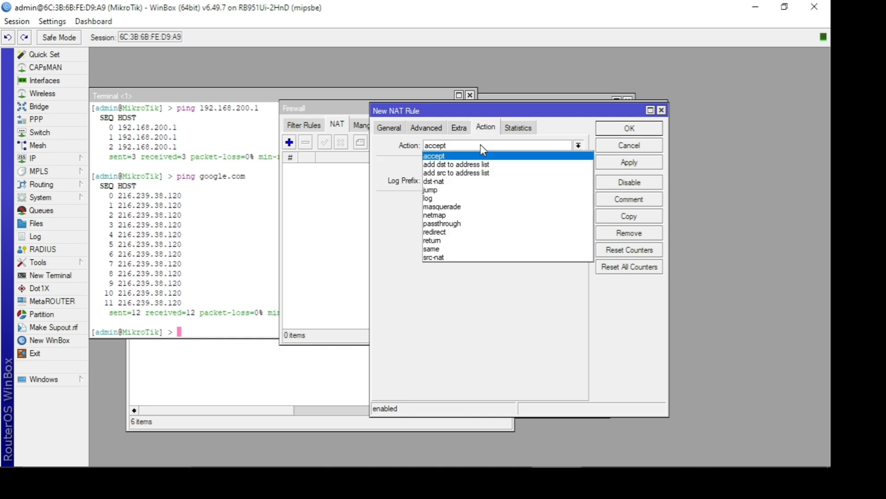
click(464, 207)
click(628, 163)
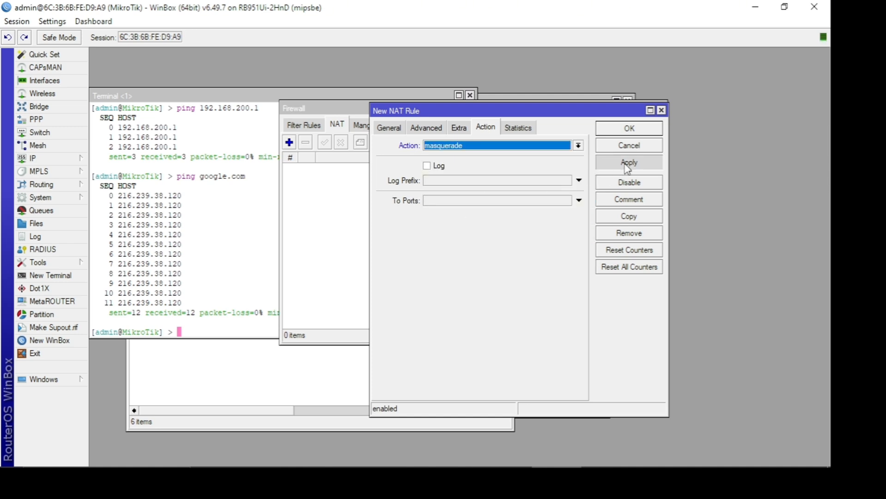
click(628, 132)
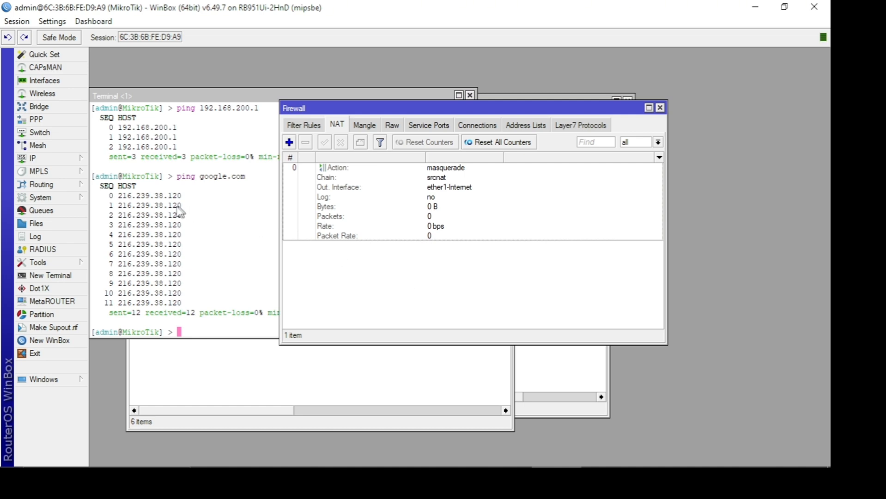
- Revisit the DHCP client list, and open the DHCP Server window and reposition it so it is fully in view
click(65, 162)
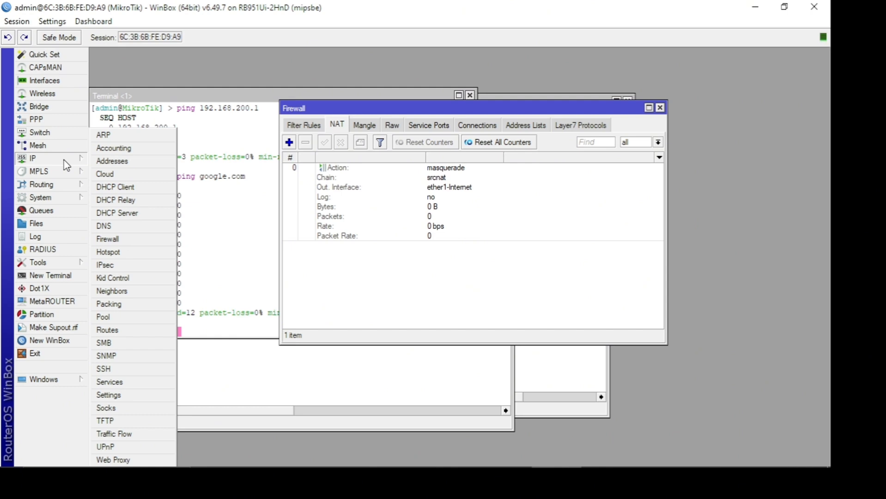
click(128, 188)
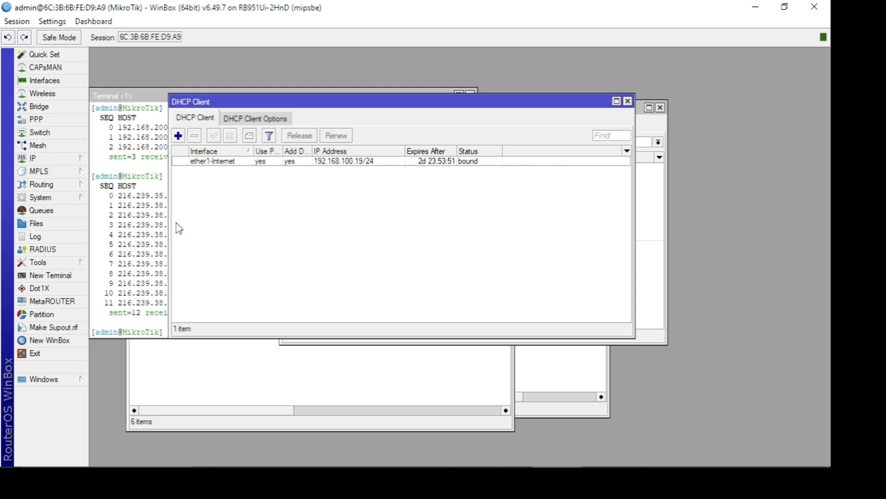
click(65, 165)
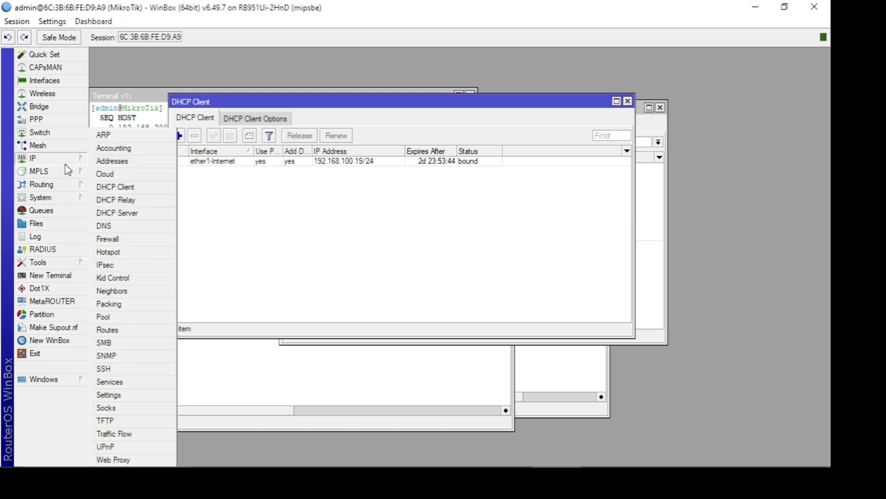
click(126, 215)
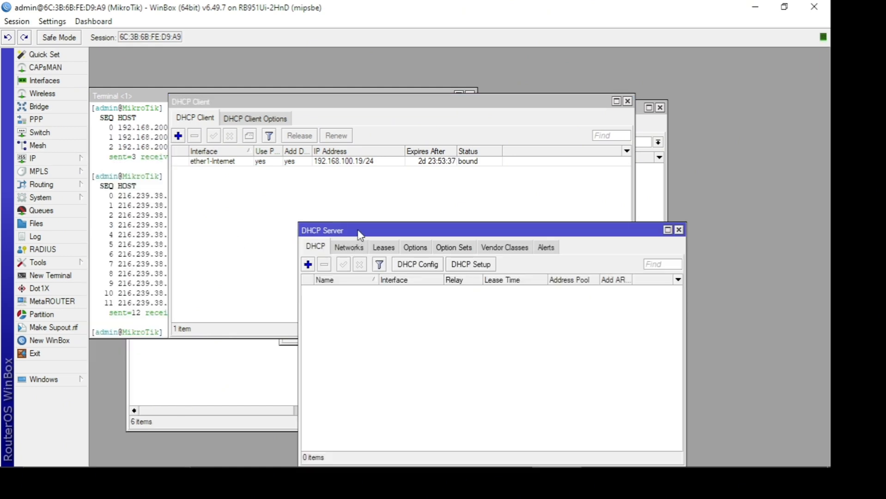
drag(359, 234, 291, 181)
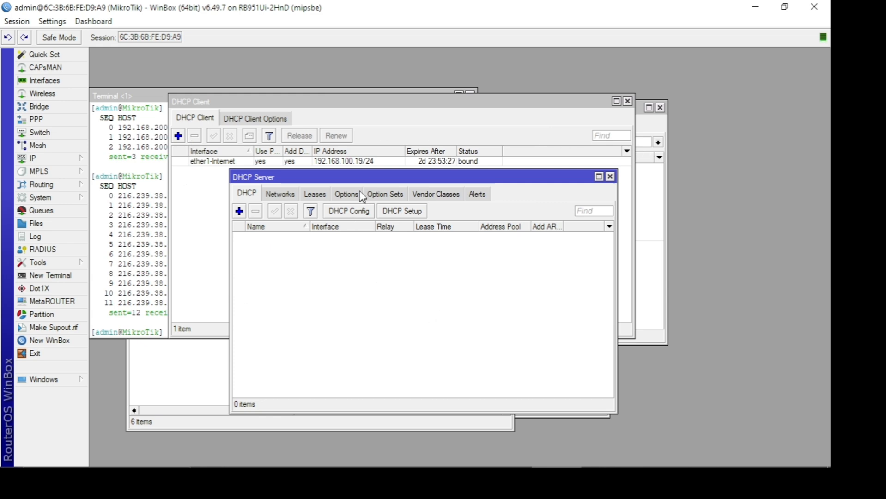
- Start the DHCP Setup on ether2-JaringanLokal and accept the 192.168.11.0/24 address space and the suggested gateway
drag(356, 179, 329, 145)
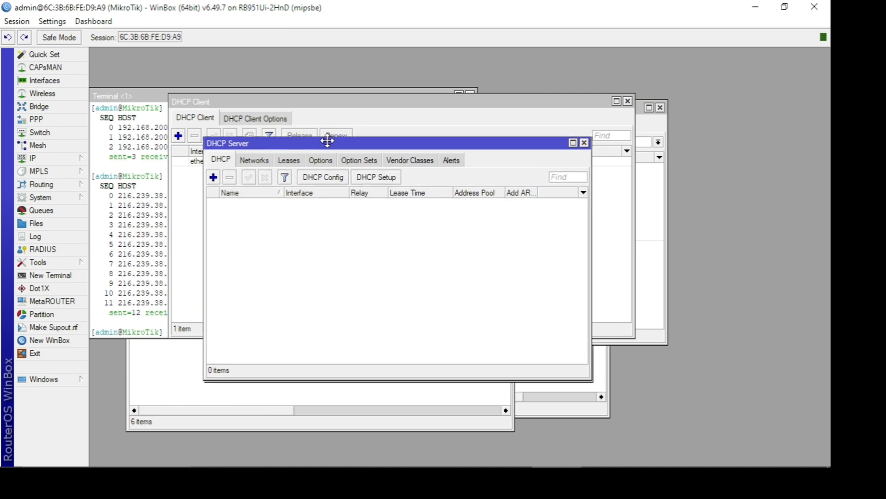
click(373, 180)
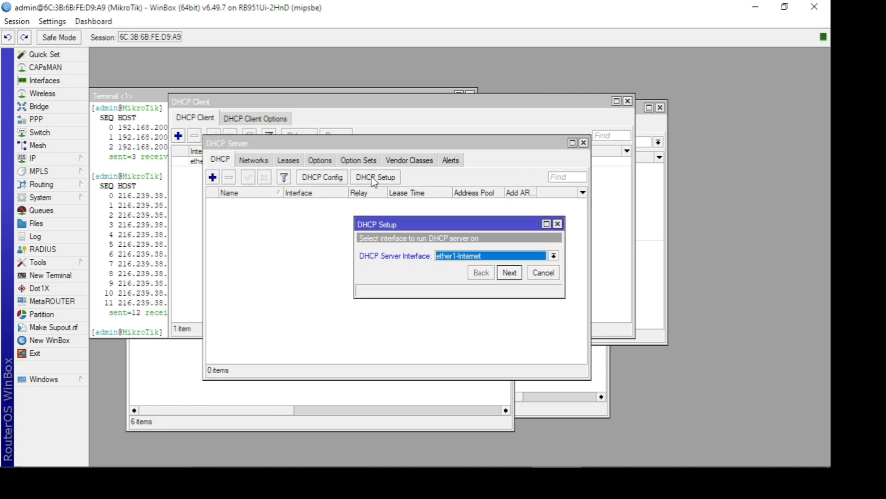
click(459, 255)
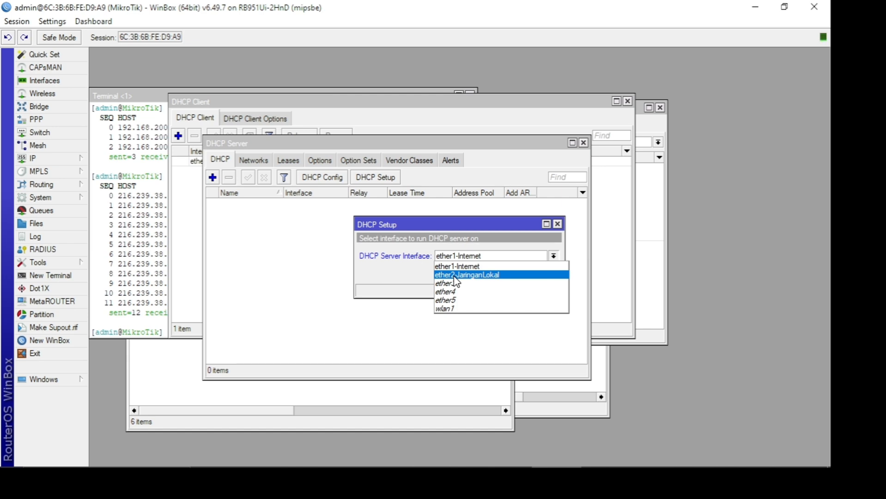
click(454, 277)
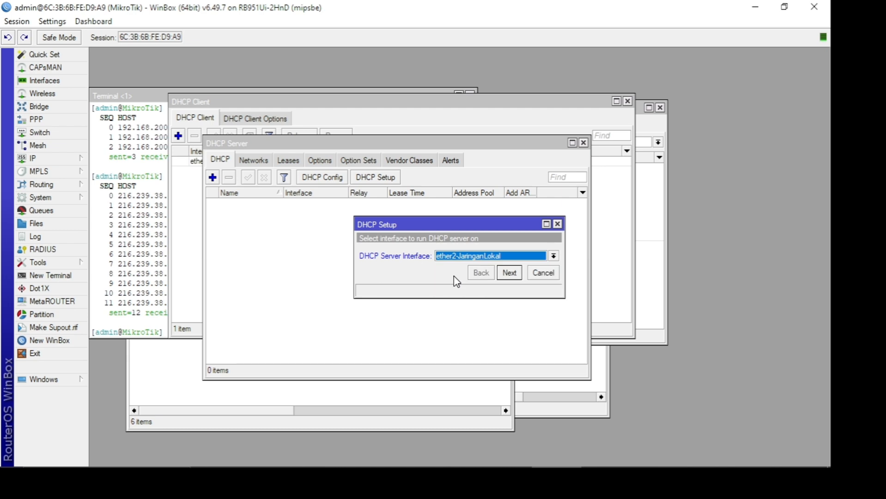
click(520, 274)
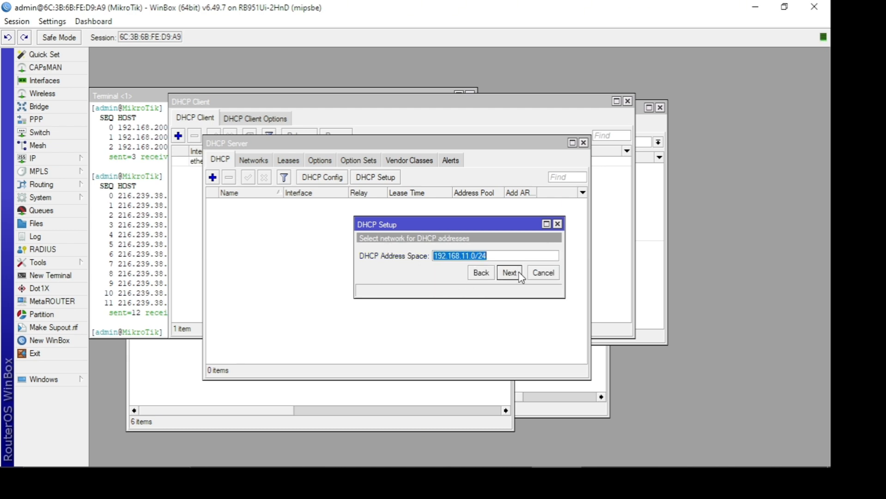
click(510, 273)
click(510, 273)
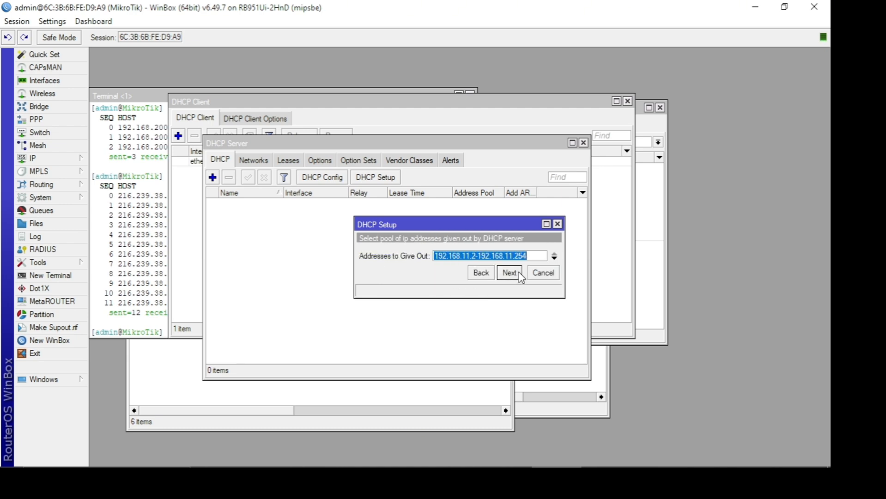
- Set the DHCP pool to 192.168.11.2-192.168.11.50, accept DNS server 192.168.100.1 and lease time 00:10:00, and finish the setup
click(527, 255)
key(BackSpace)
key(BackSpace)
key(BackSpace)
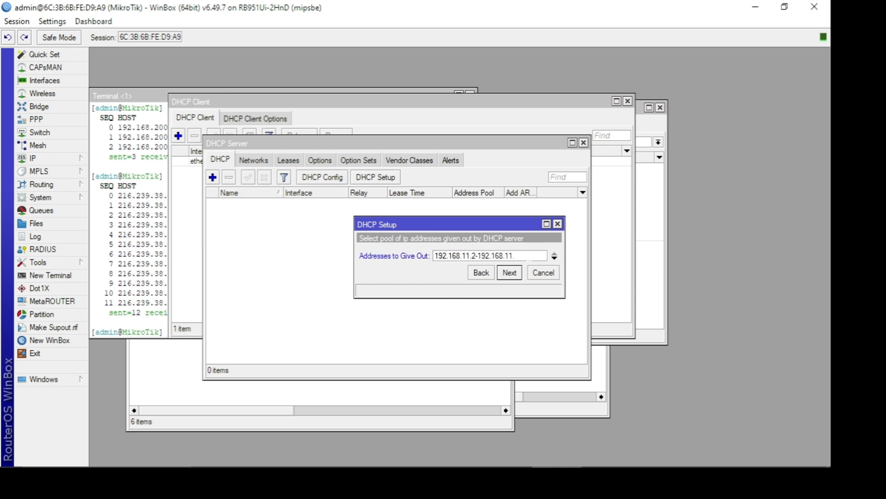
text(50)
click(510, 273)
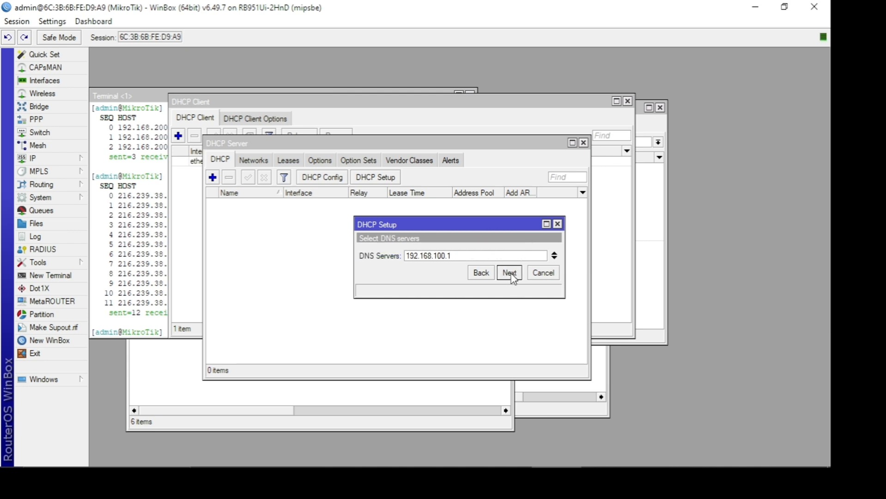
click(511, 275)
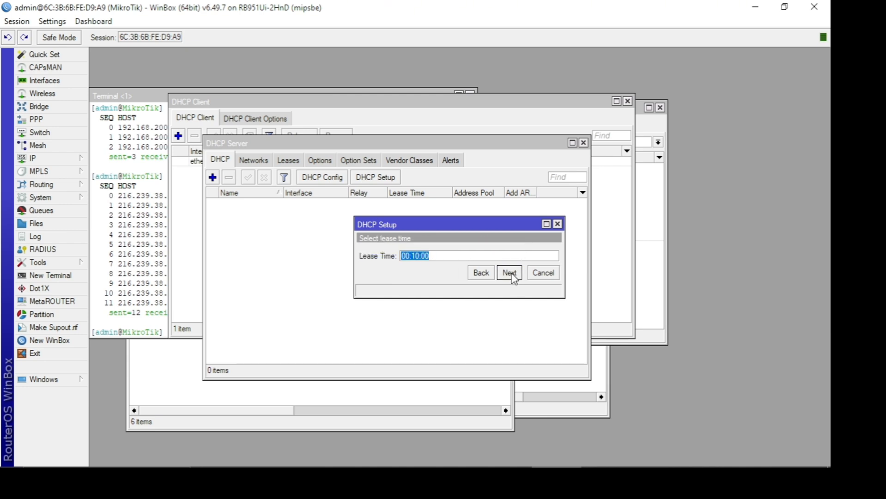
click(511, 274)
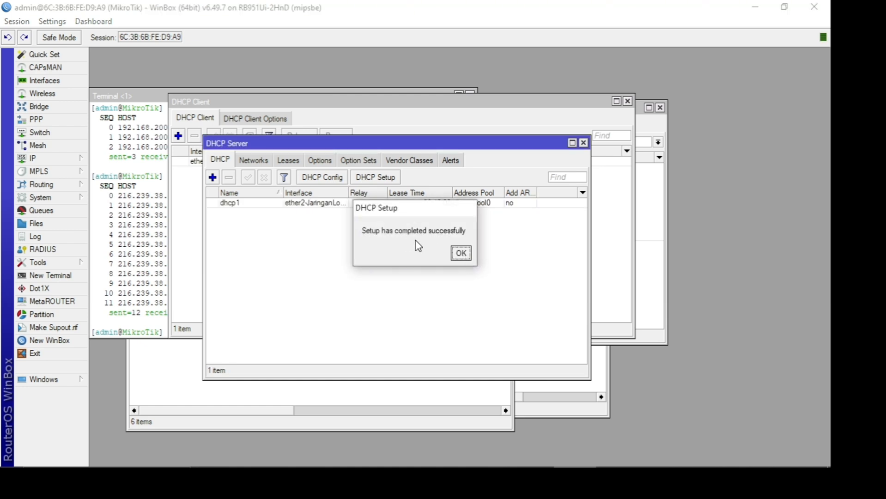
click(461, 252)
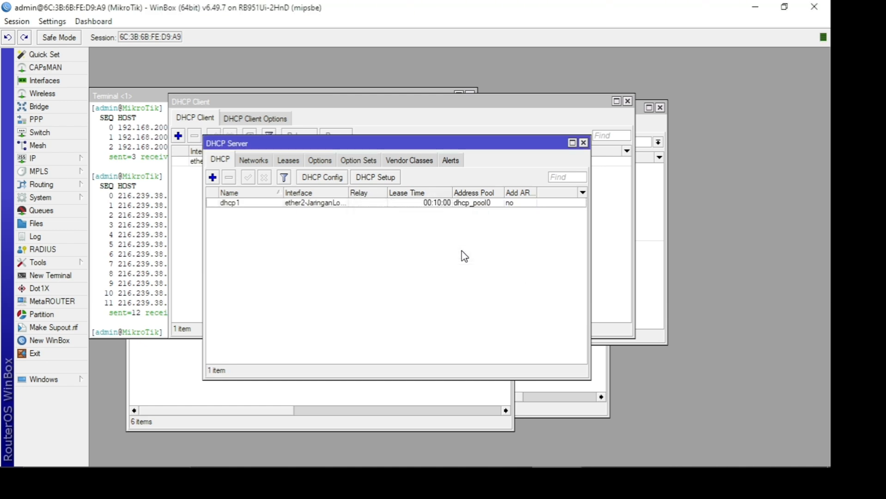
click(328, 205)
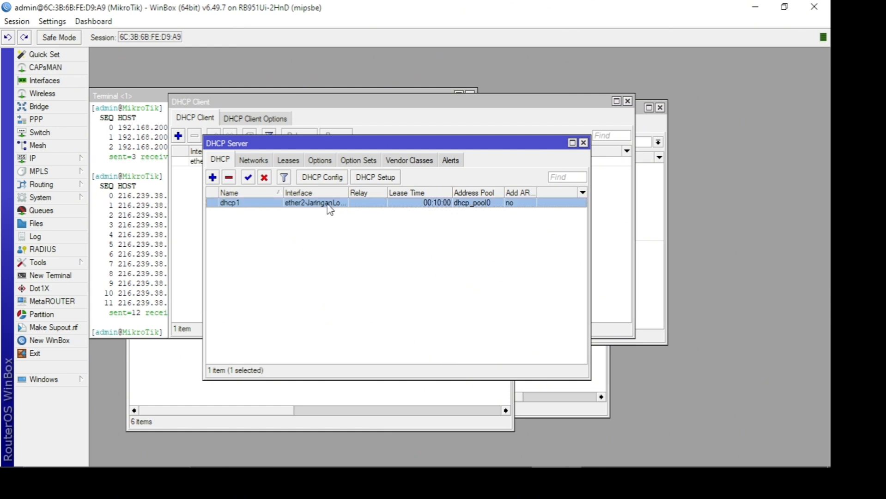
- Turn off the computer's Wi-Fi so that only the wired connection to the router is used
mouse_move(729, 467)
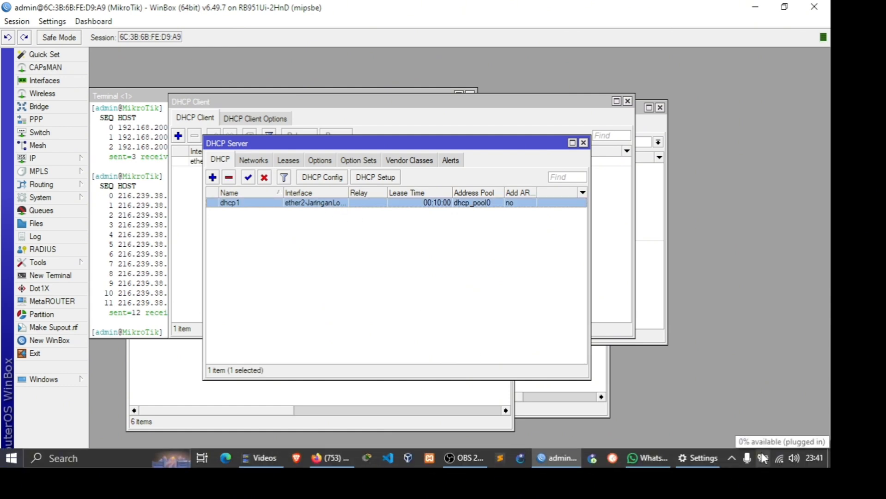
mouse_move(776, 460)
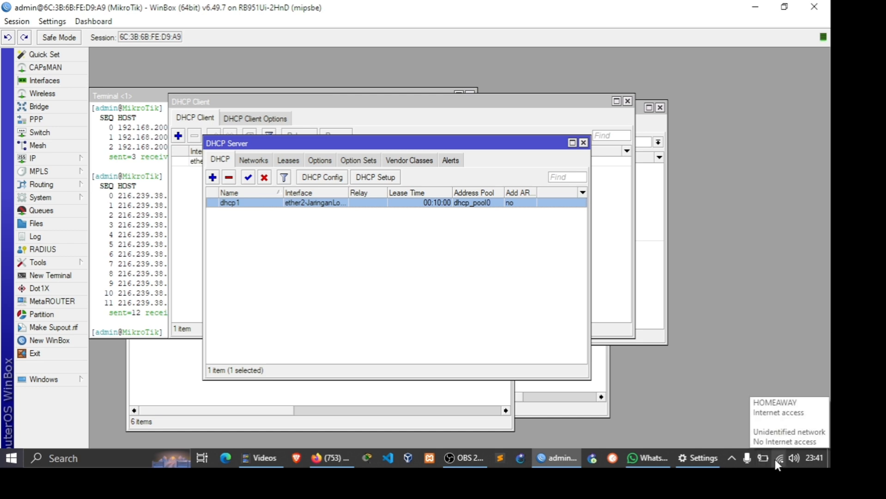
click(775, 459)
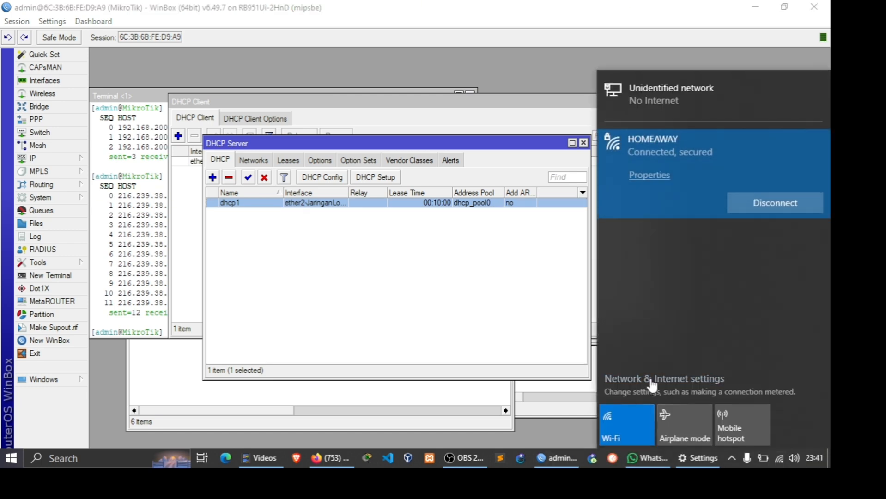
click(630, 421)
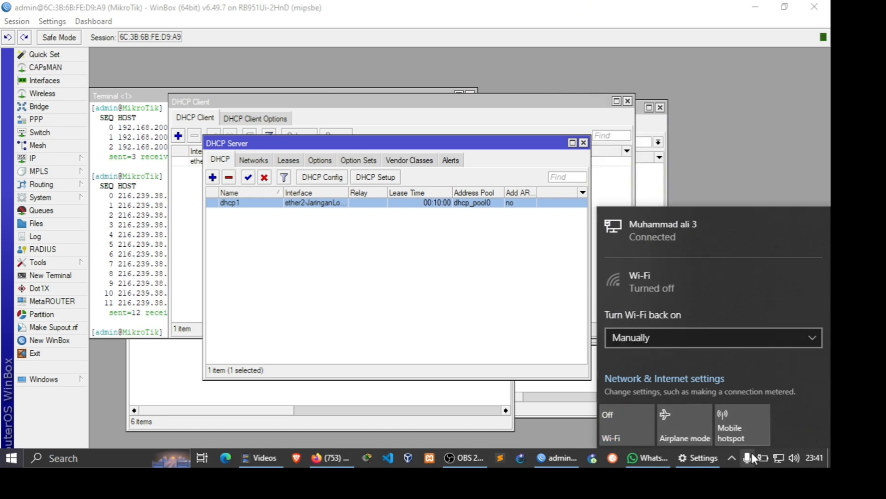
click(778, 457)
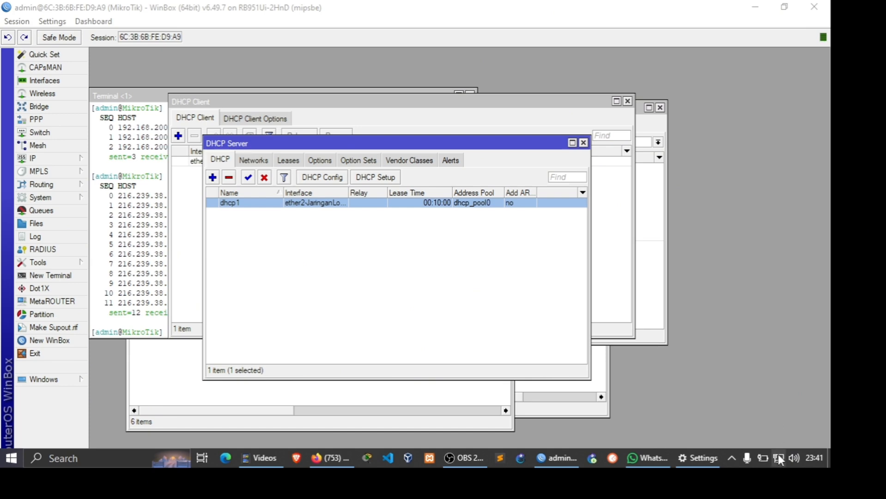
- Inspect the Ethernet adapter's IPv4 connection details in the Windows network connections, and close the detail windows
click(778, 459)
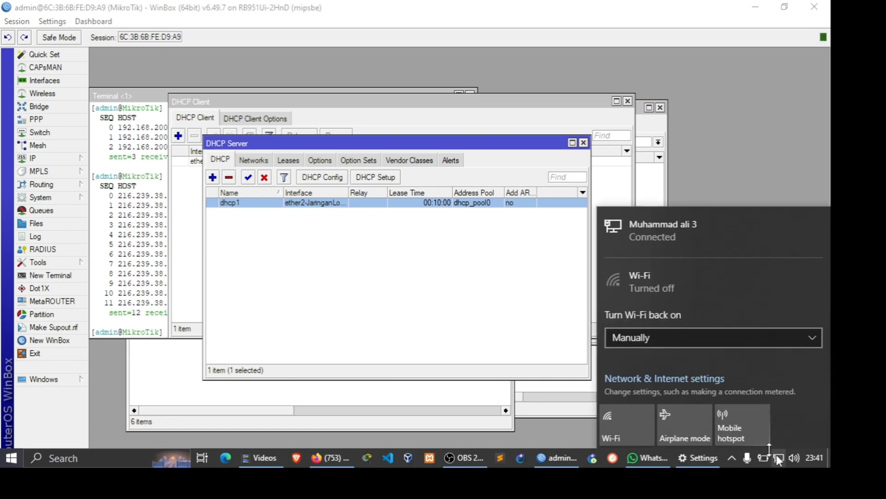
click(641, 376)
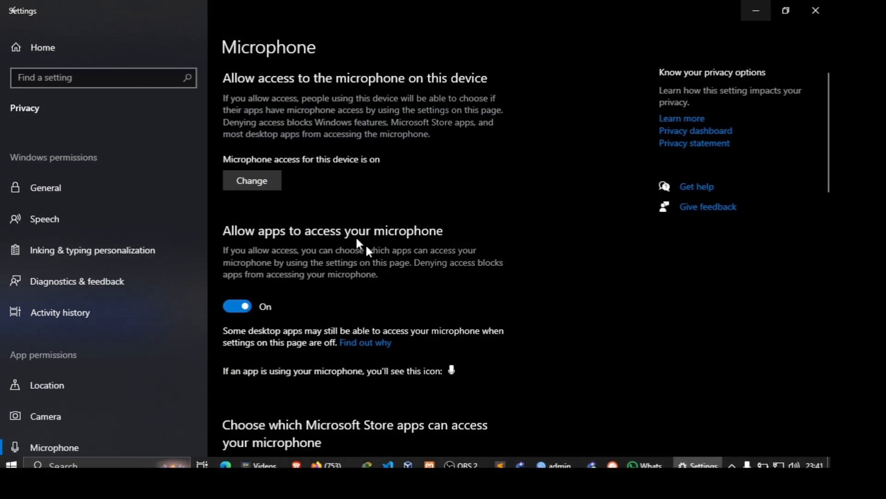
click(142, 209)
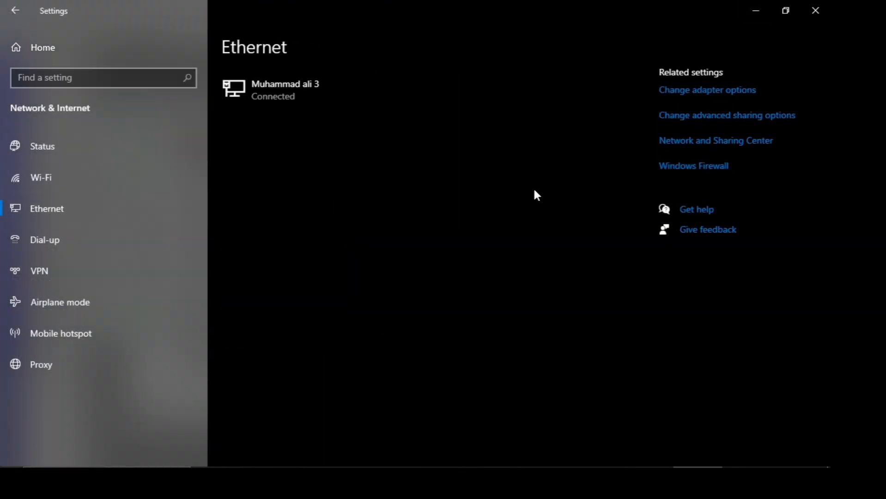
click(712, 92)
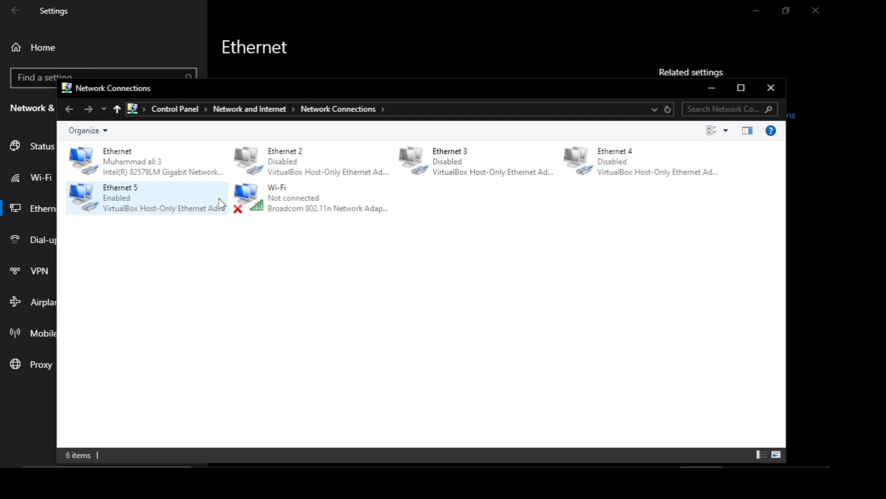
click(198, 162)
double_click(199, 162)
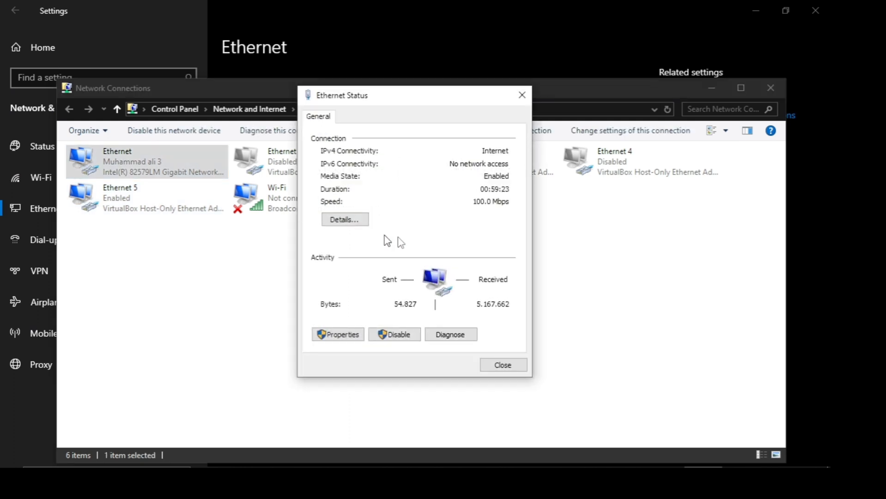
click(359, 226)
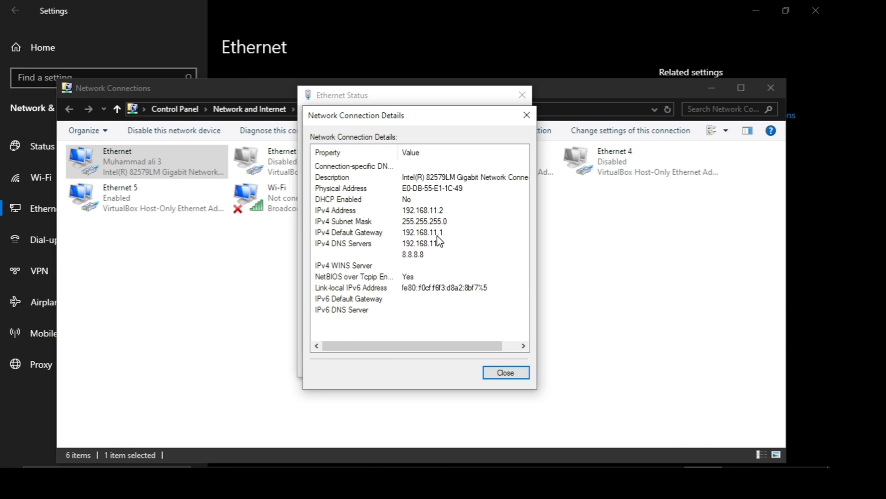
click(527, 112)
click(524, 96)
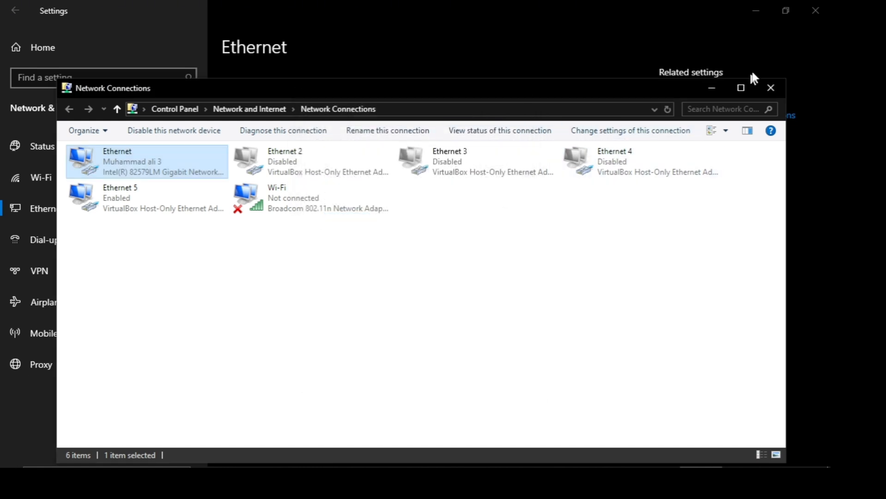
click(772, 88)
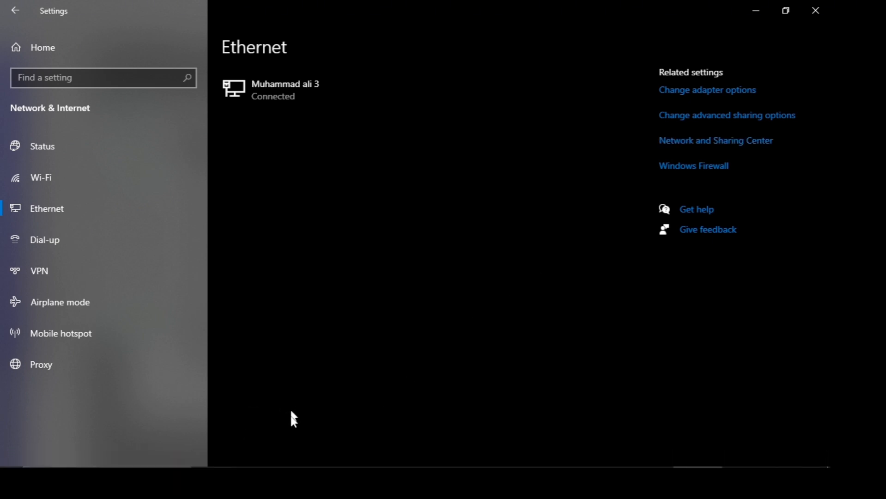
- Switch to Brave, test internet access with a web search for "yt", and check the computer's network connection status
click(290, 464)
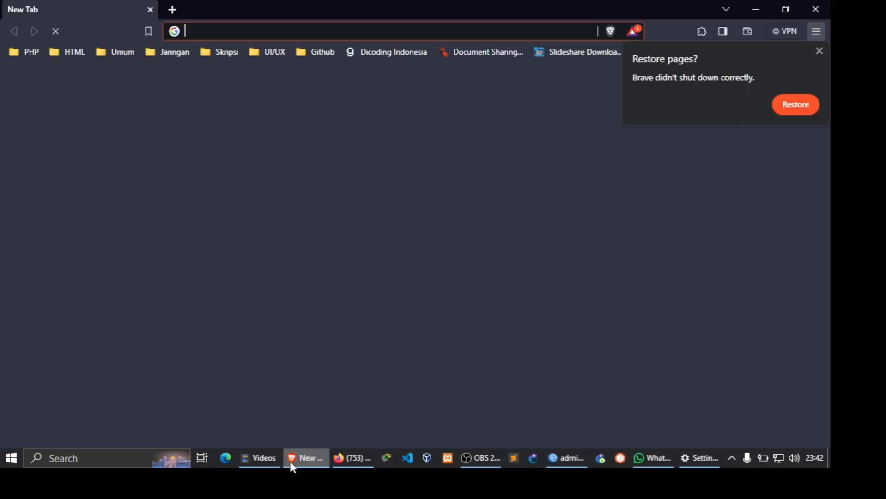
click(819, 46)
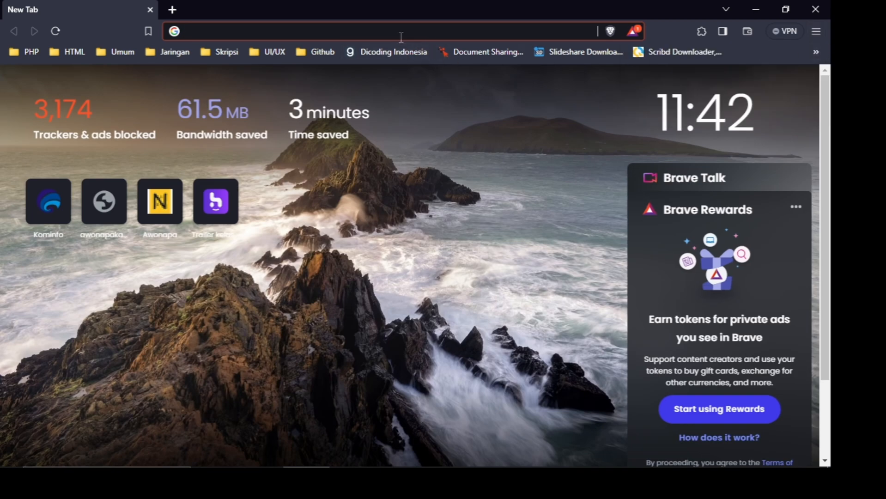
text(yt)
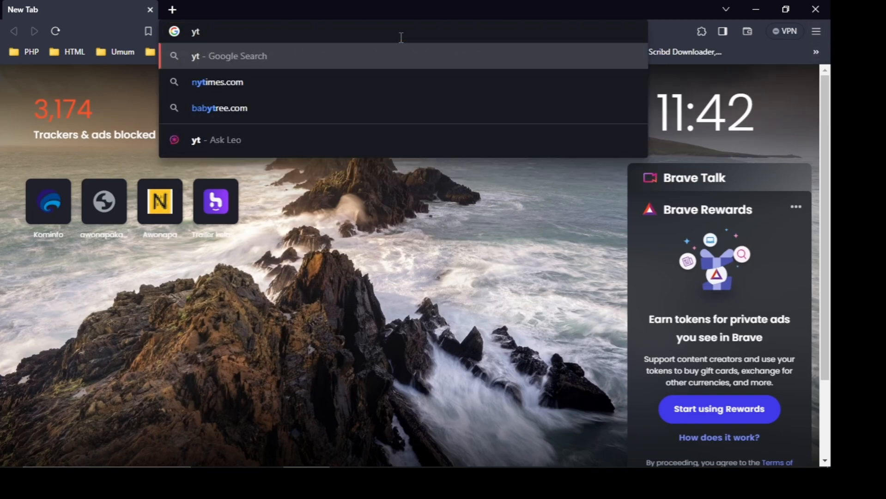
key(Return)
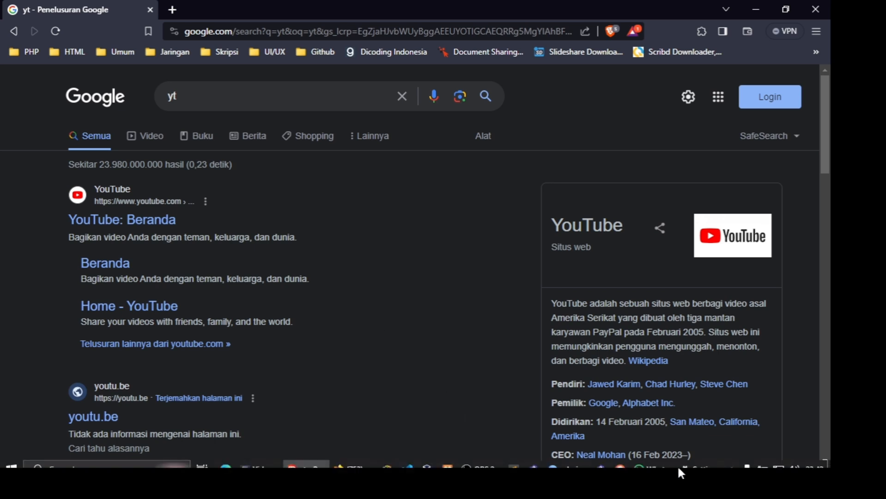
click(778, 460)
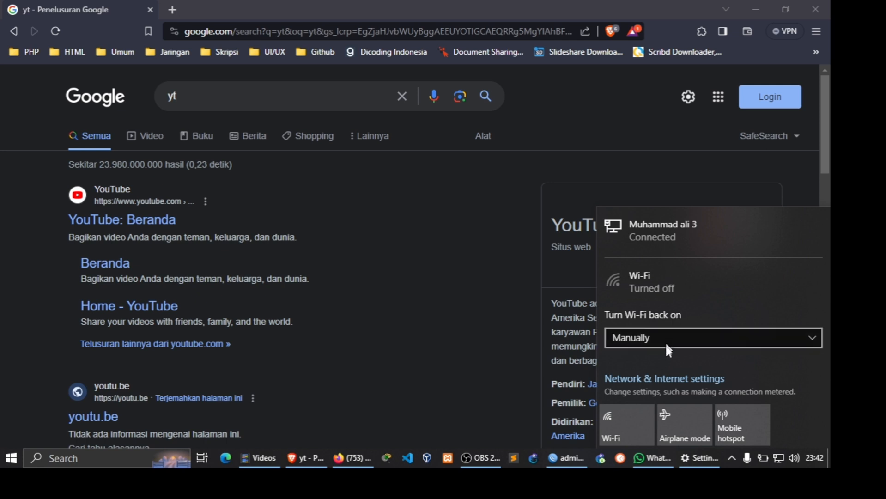
click(407, 326)
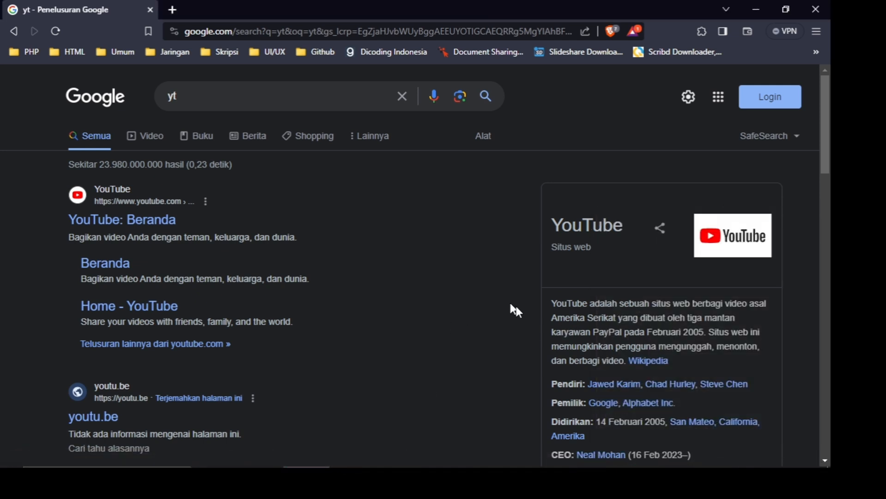
- Switch to WinBox and close all open configuration windows, including DHCP, Firewall, Route List, Interface List and Address List
mouse_move(506, 466)
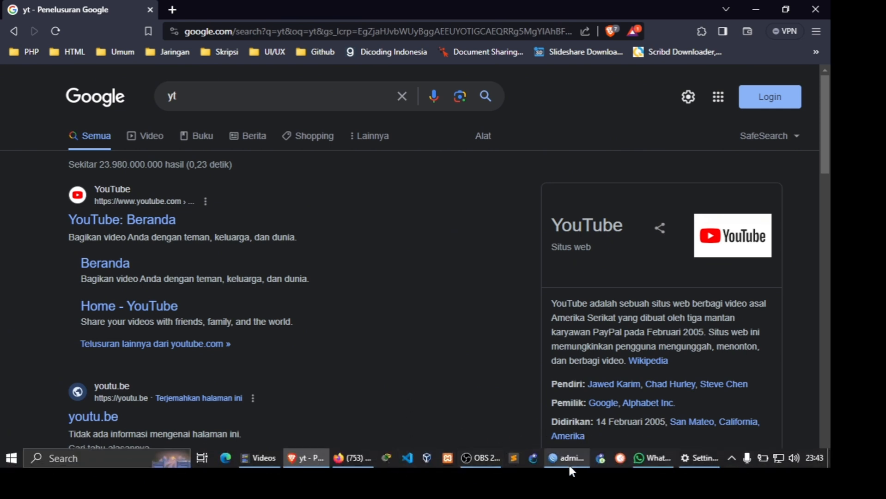
click(568, 462)
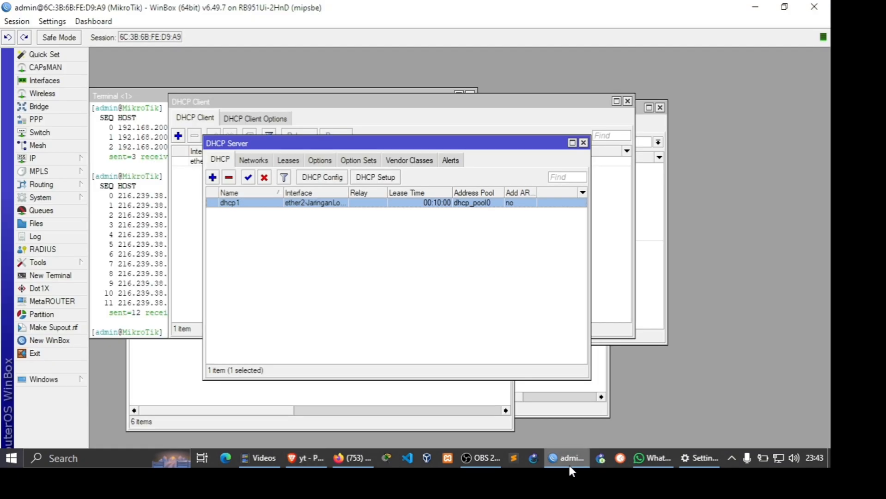
click(584, 143)
click(628, 101)
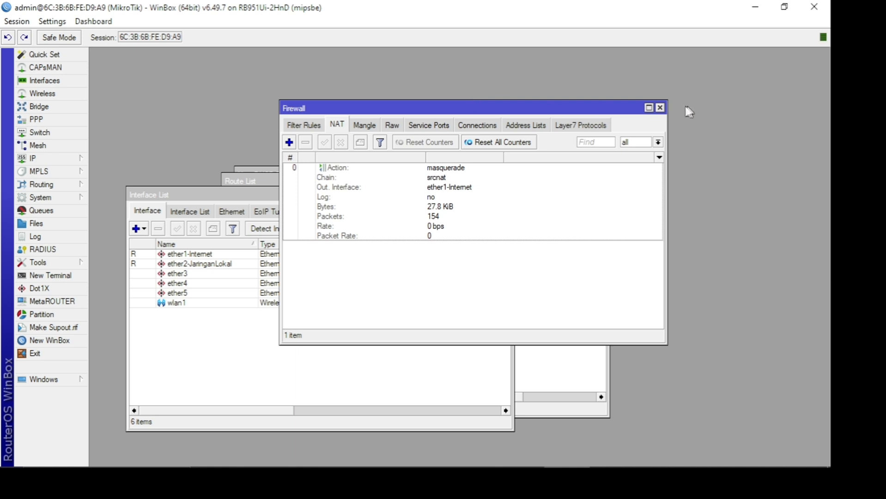
click(660, 107)
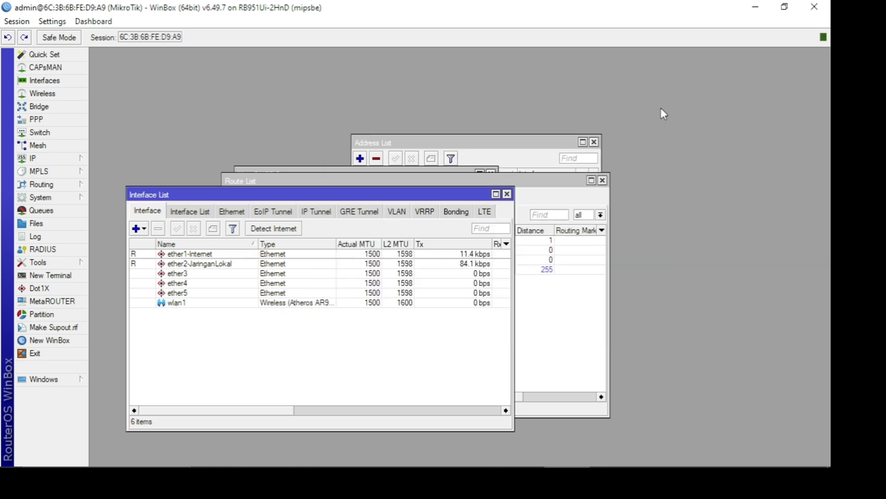
click(602, 181)
click(507, 194)
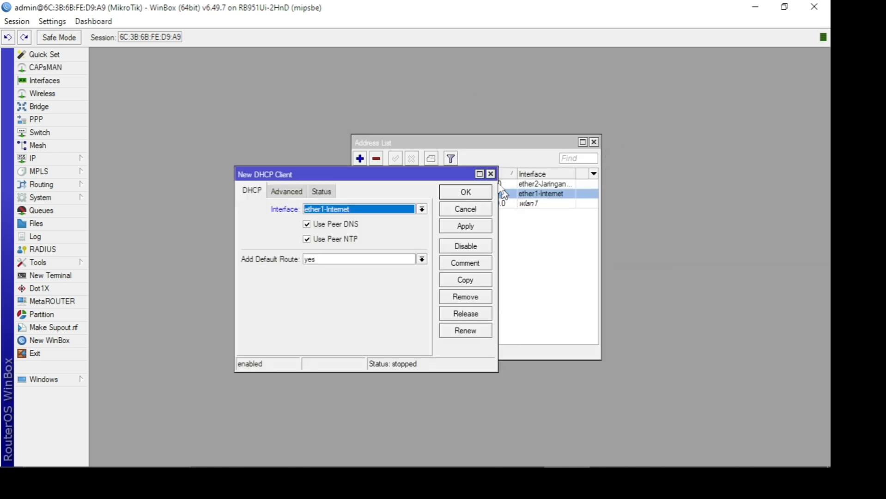
click(491, 173)
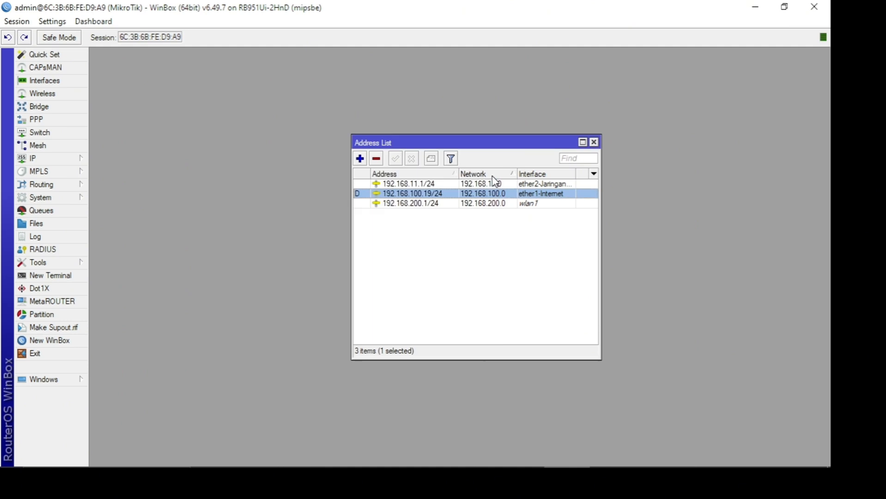
click(594, 142)
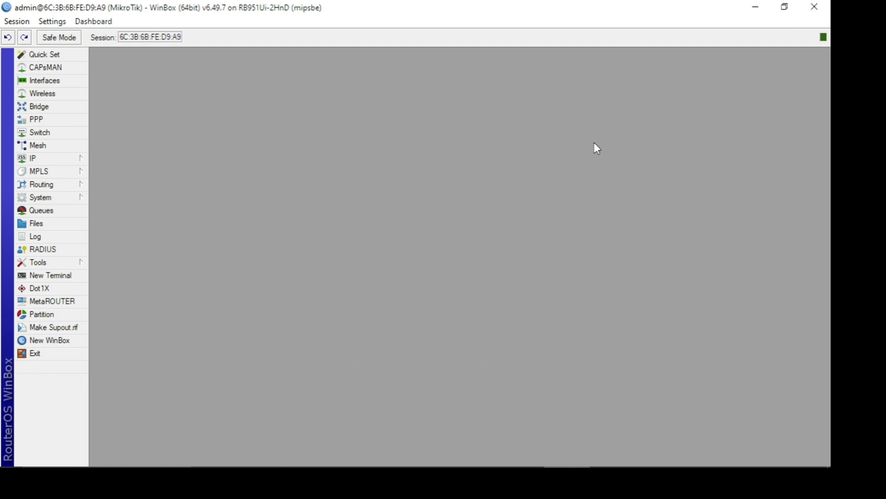
- Open the IP Hotspot window and start the Hotspot Setup with wlan1 as the HotSpot interface
click(67, 160)
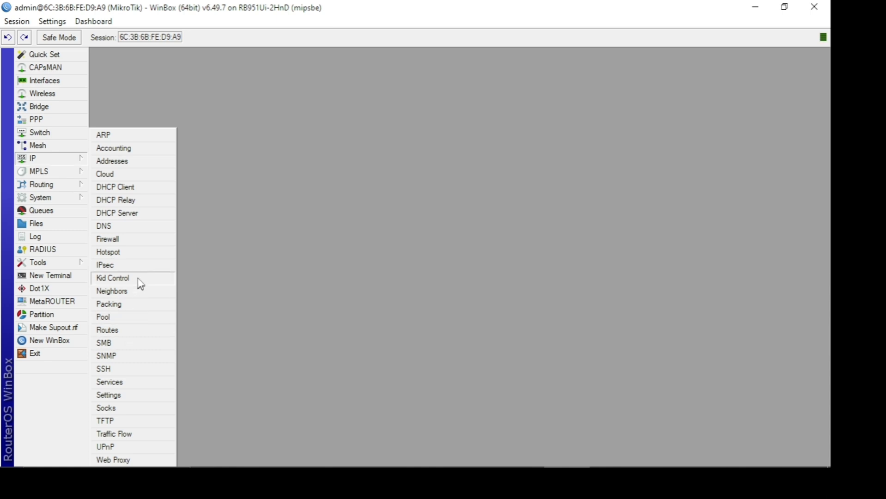
click(139, 255)
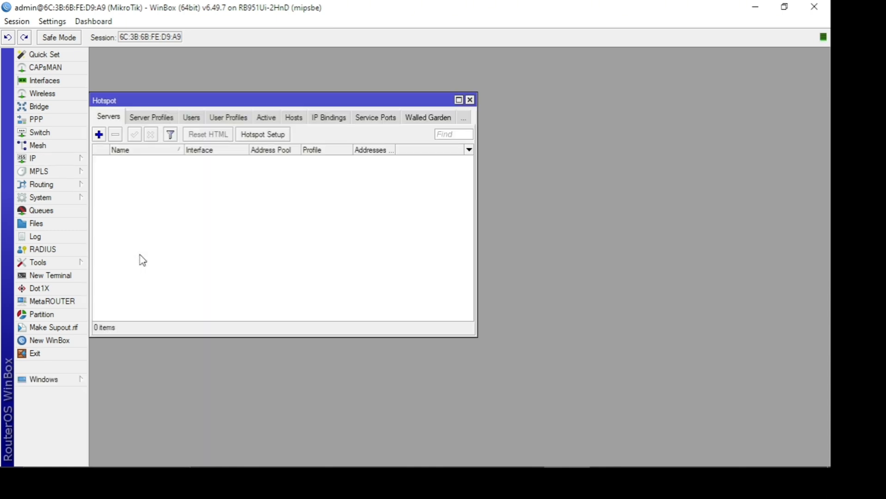
drag(239, 100, 308, 164)
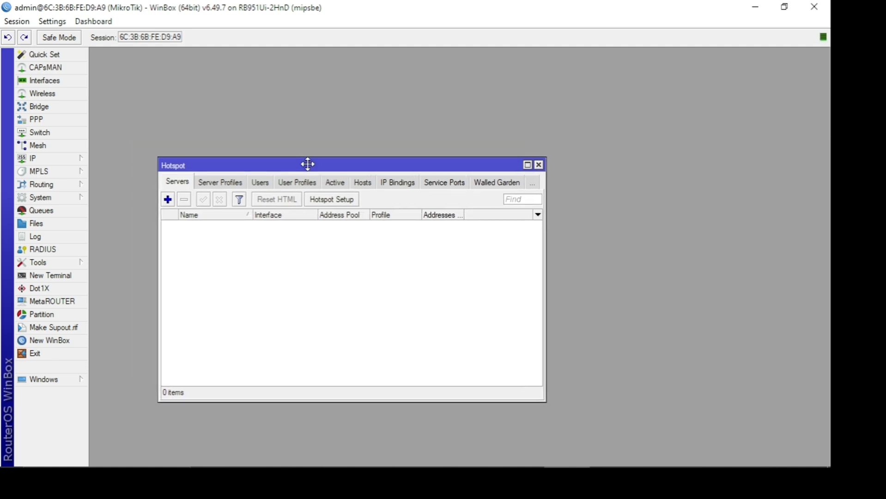
click(332, 200)
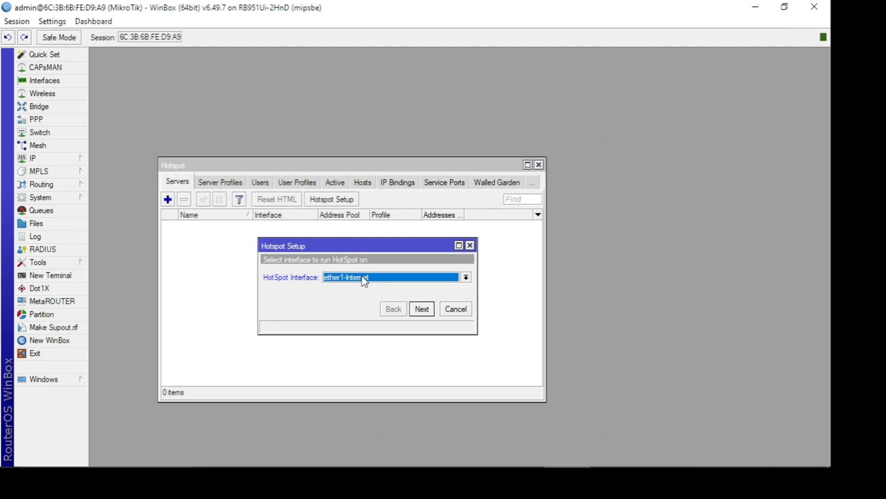
click(365, 279)
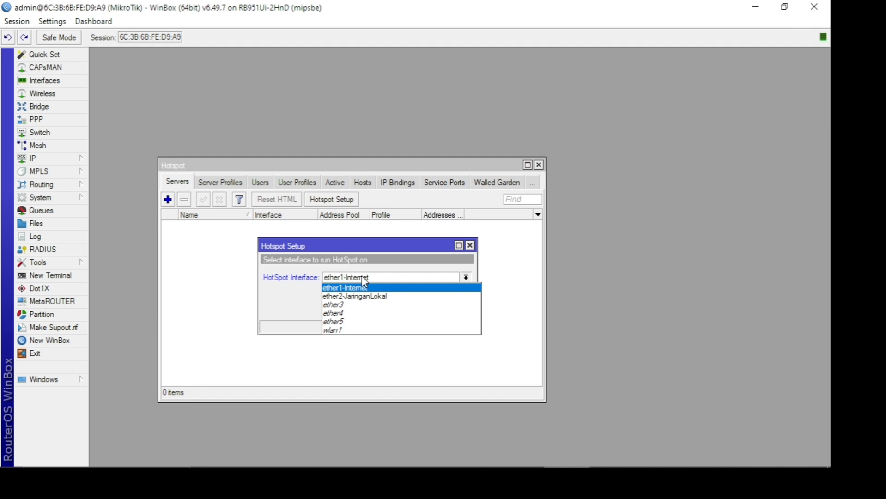
click(350, 331)
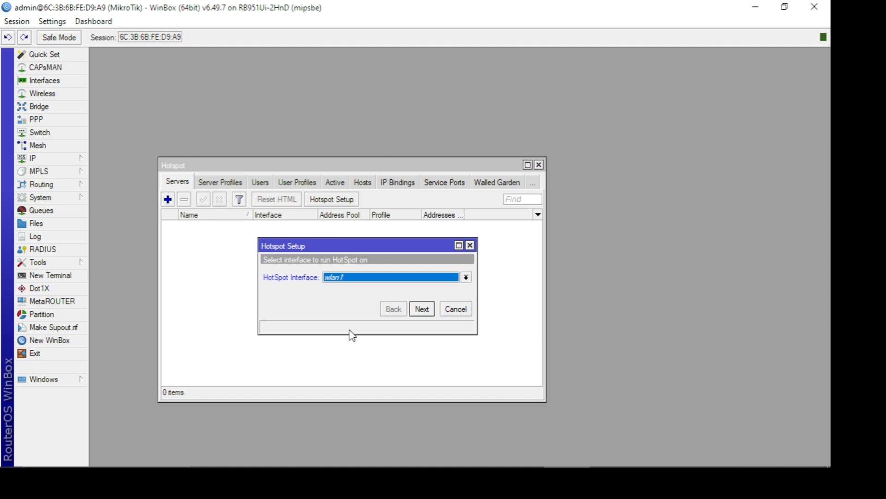
click(421, 309)
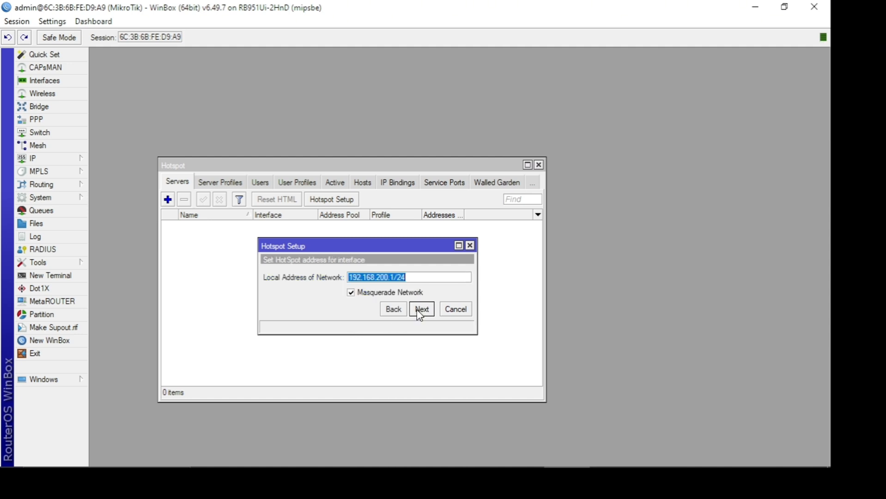
- Accept local address 192.168.200.1/24 with masquerading, pool 192.168.200.2-192.168.200.254, certificate none, SMTP server 0.0.0.0 and DNS server 8.8.8.8 in the hotspot setup
click(421, 310)
click(420, 313)
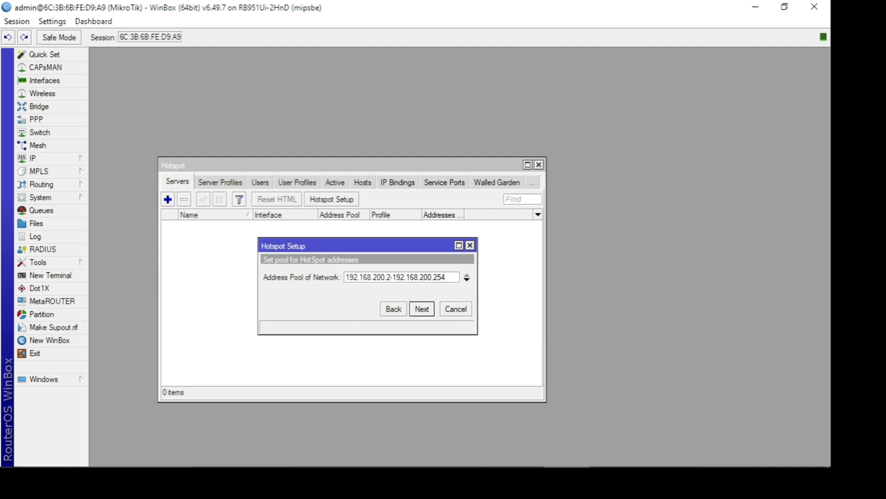
click(420, 310)
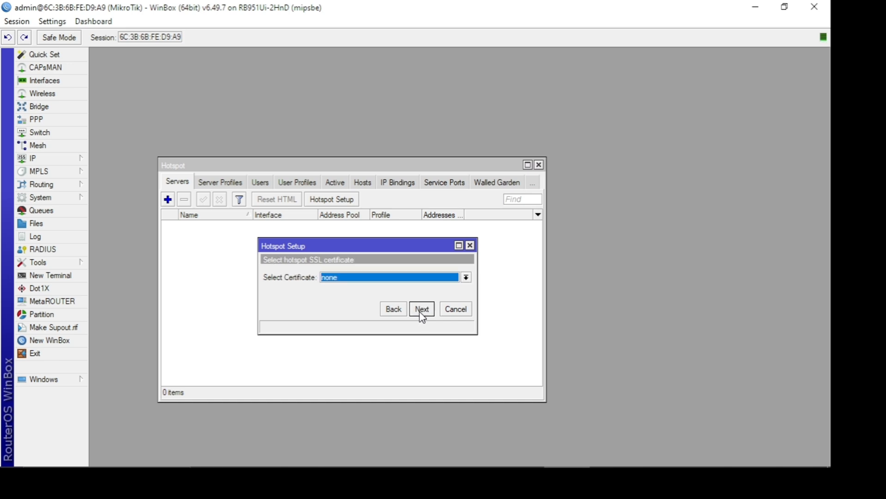
click(421, 311)
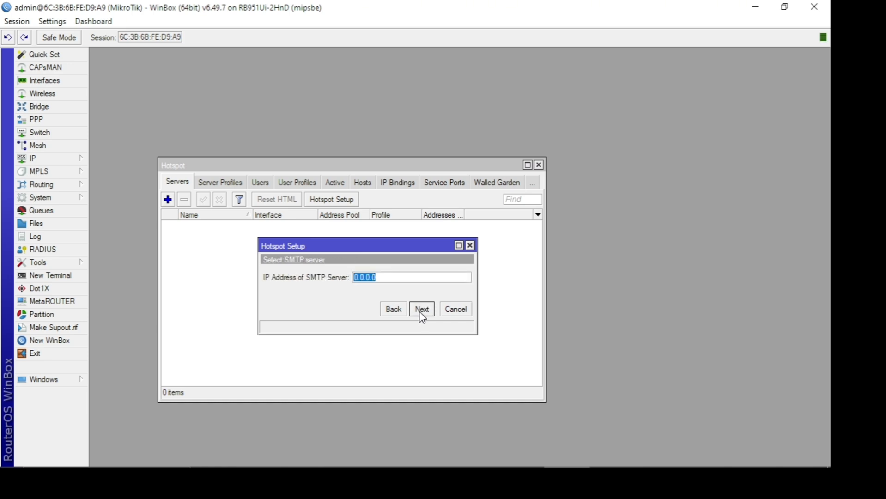
click(421, 311)
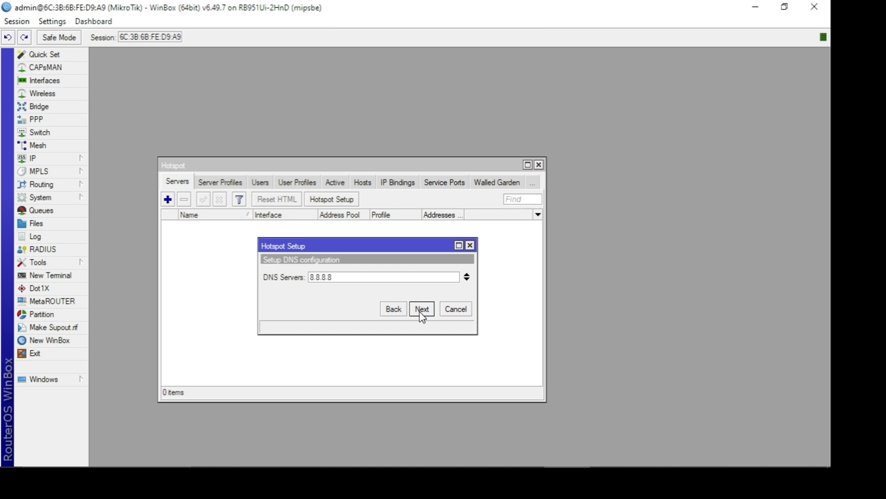
click(421, 310)
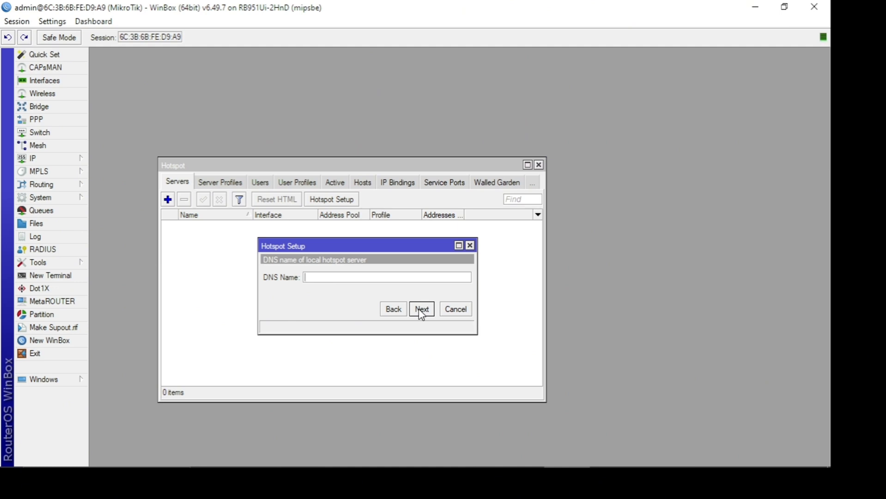
- Set the local hotspot server's DNS name to awonapakarya.sch.id and continue the setup
text(awonaka)
key(BackSpace)
key(BackSpace)
text(pakarya.sch.id)
click(421, 309)
- Create the local HotSpot user admin, enter the user's password, and finish the hotspot setup
key(Tab)
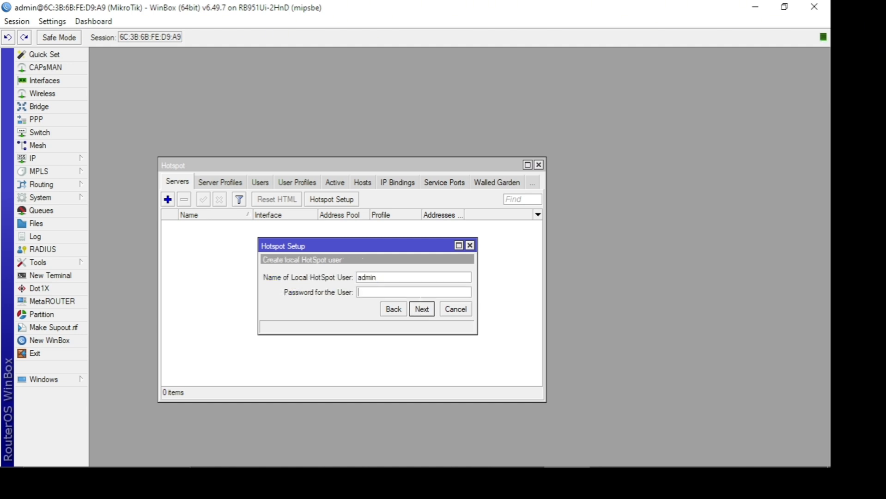
text(admin)
click(416, 277)
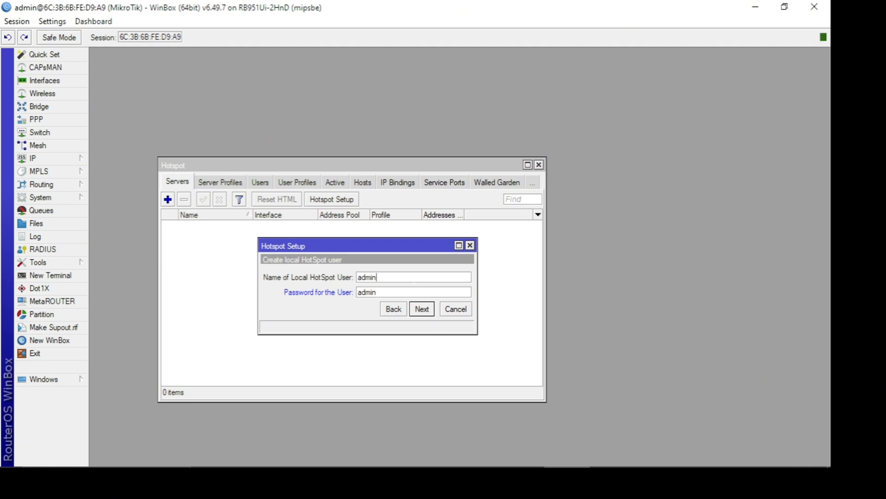
click(426, 317)
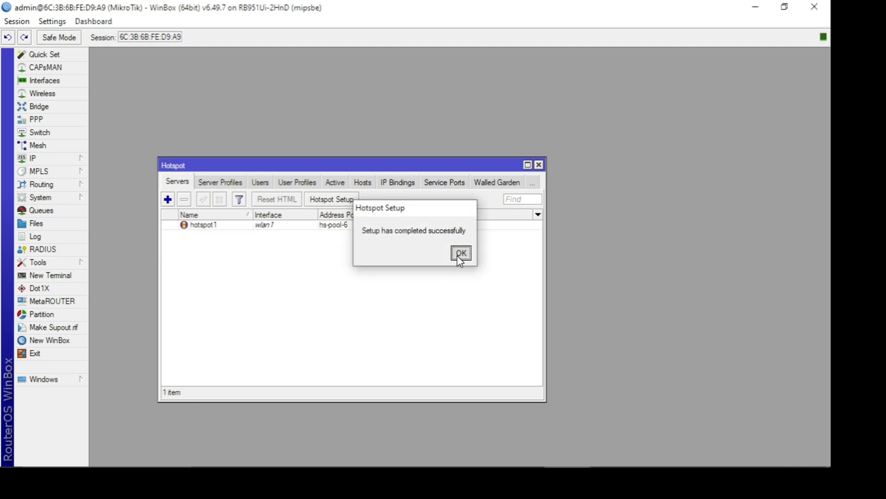
click(458, 256)
- Examine the hotspot server entry and the general and login settings of the hsprof1 and default server profiles
click(449, 225)
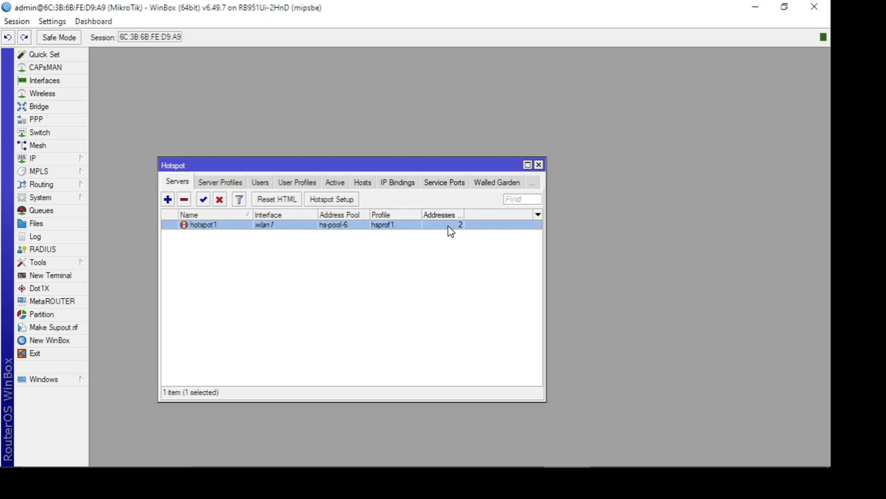
drag(465, 214, 492, 209)
click(218, 182)
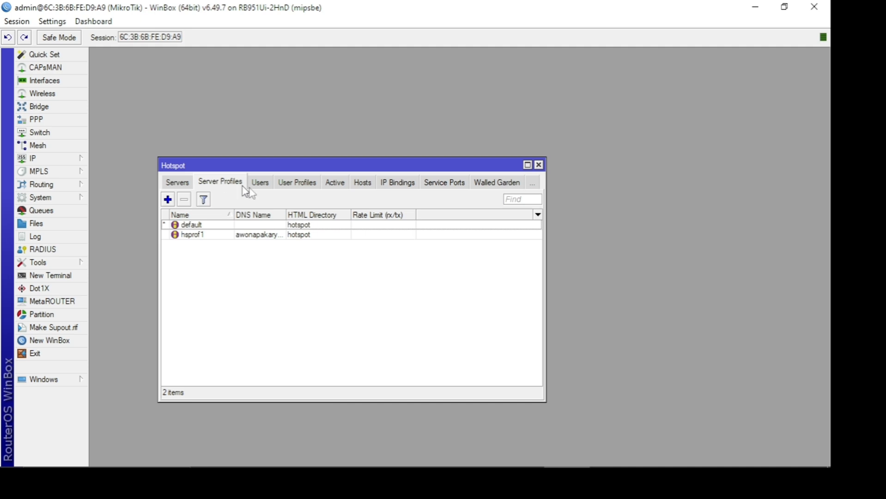
click(238, 235)
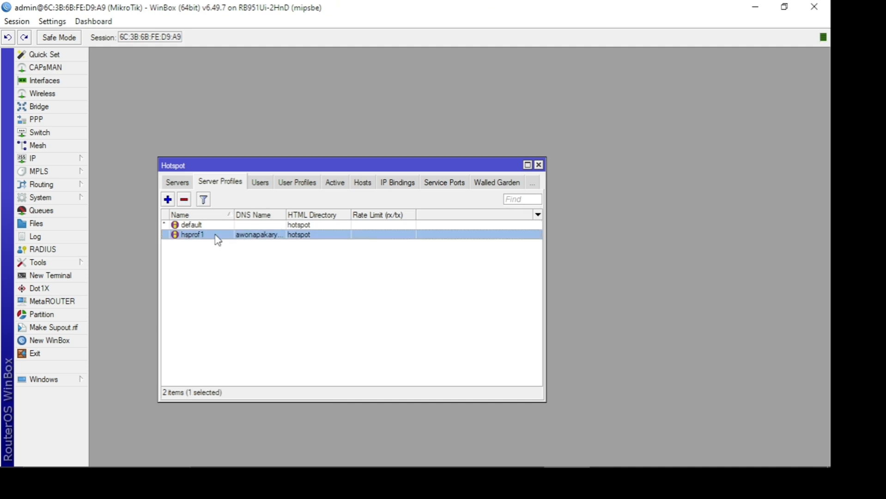
double_click(216, 236)
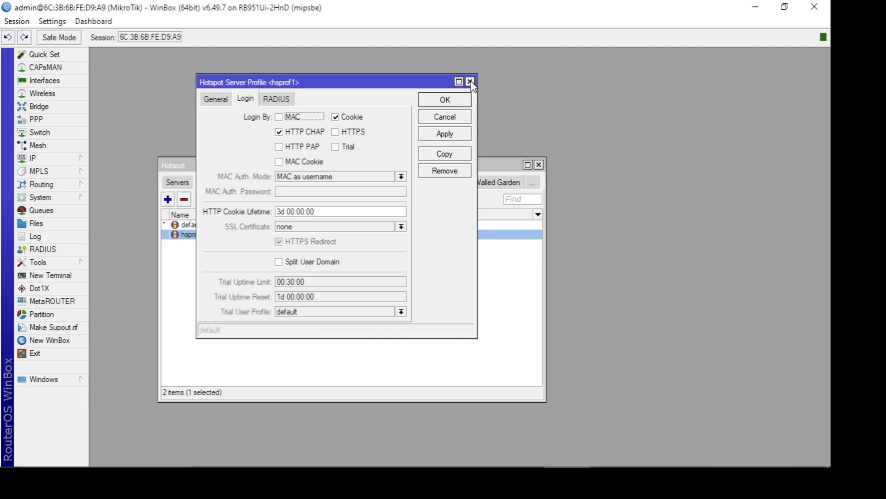
click(215, 99)
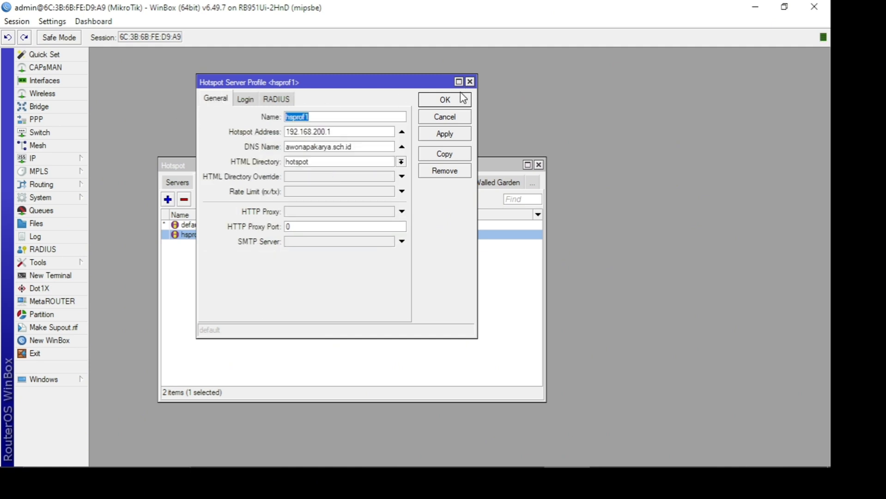
click(470, 81)
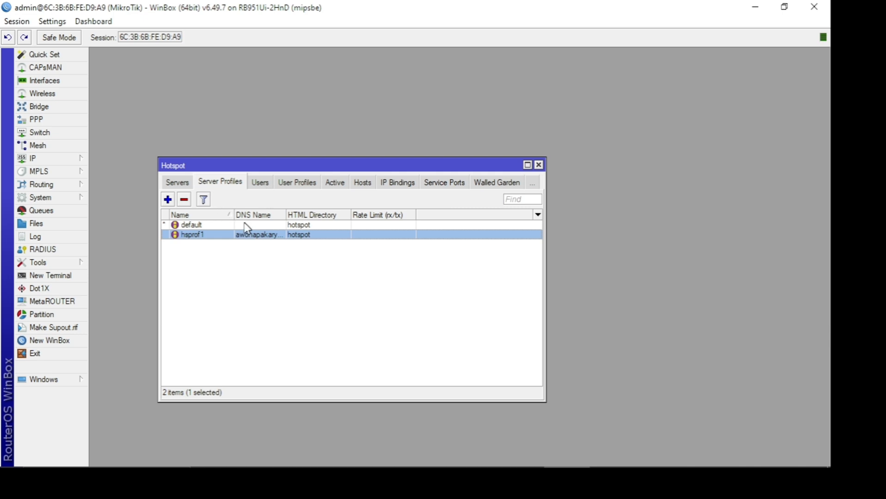
double_click(230, 226)
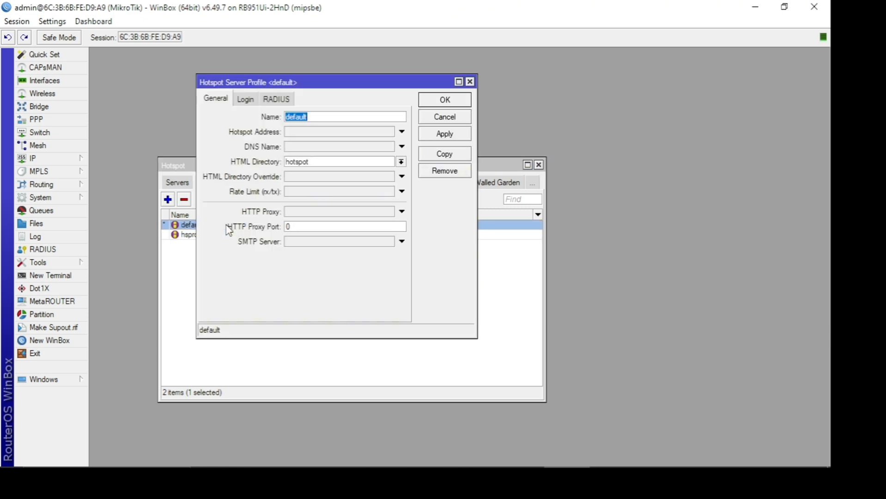
click(256, 100)
click(471, 83)
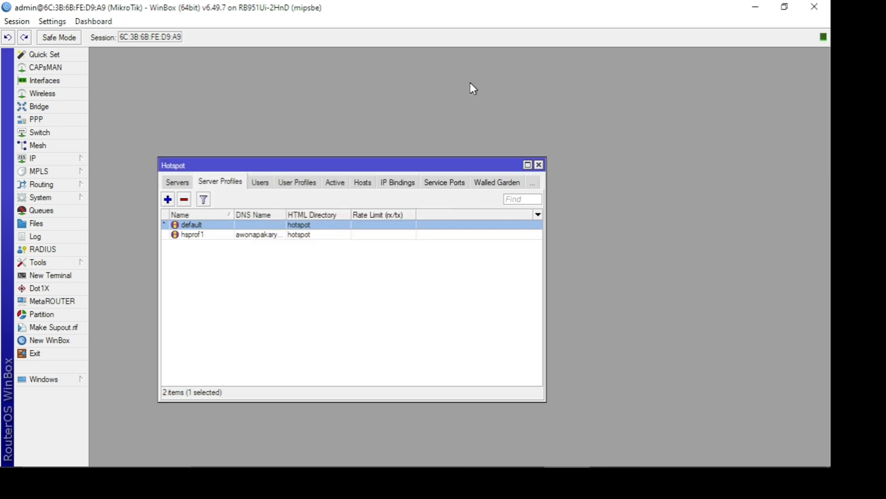
- Inspect the hotspot user admin's general settings and the default entry in the user profiles list
click(267, 187)
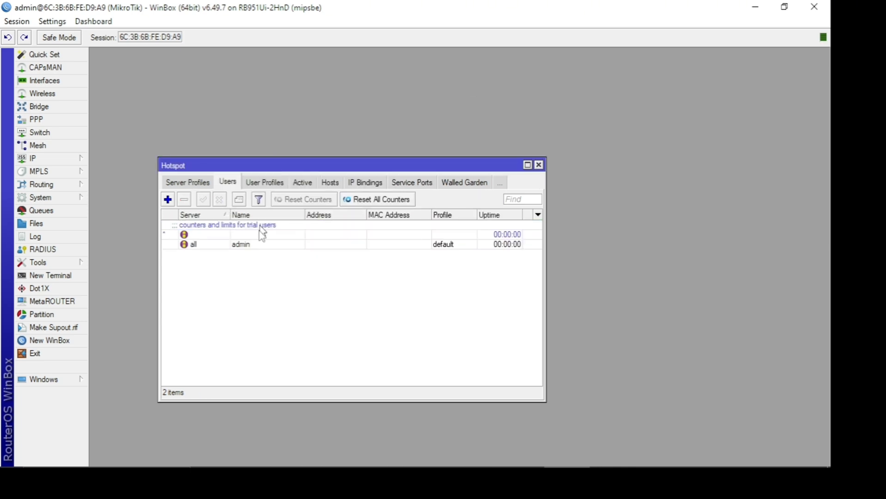
double_click(254, 245)
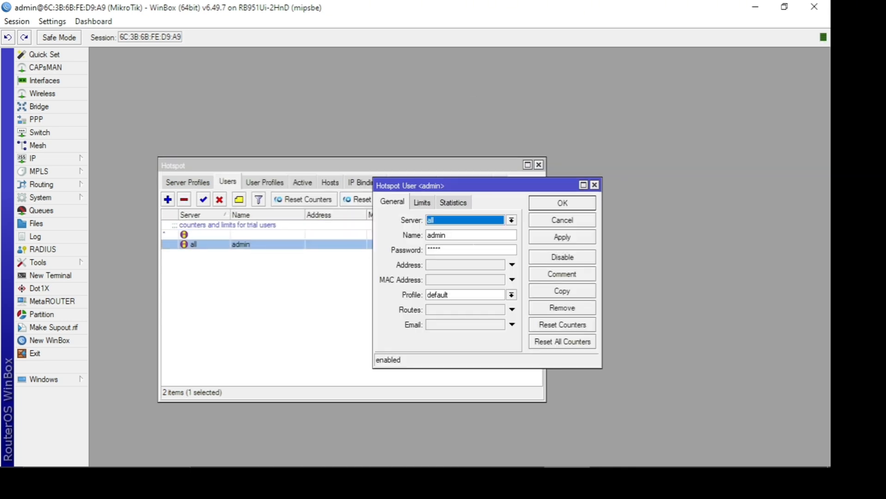
click(468, 251)
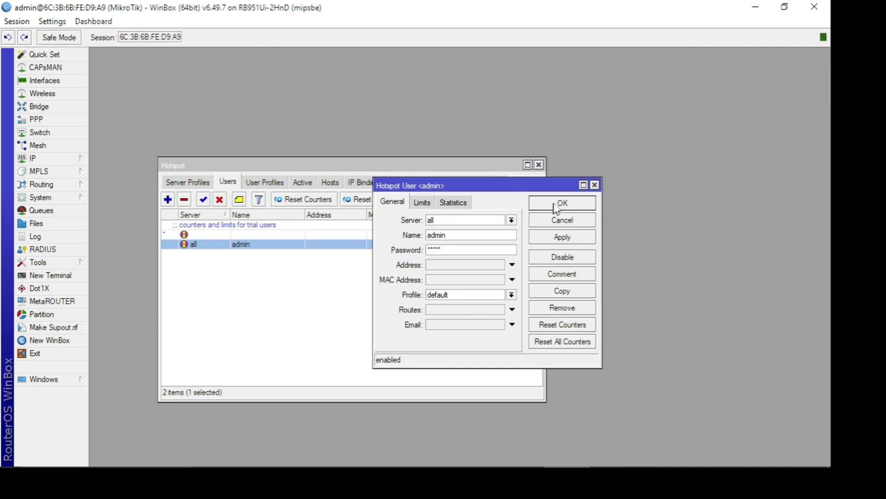
click(596, 186)
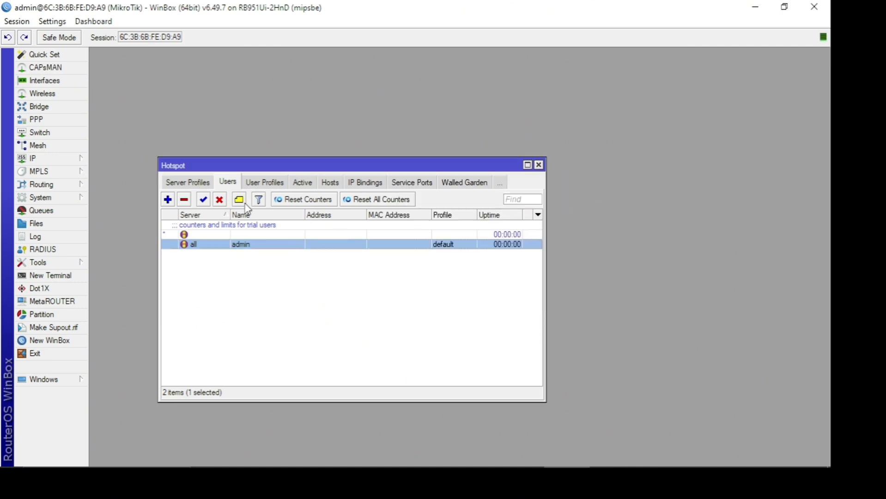
click(281, 182)
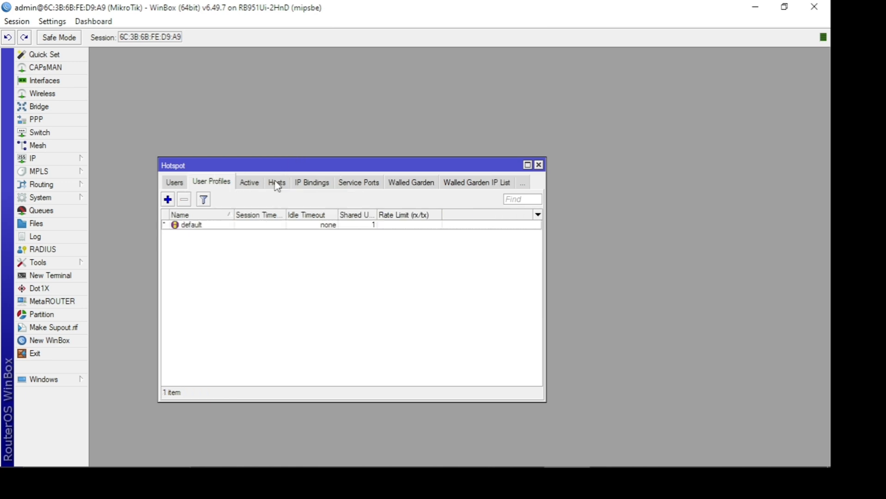
click(246, 228)
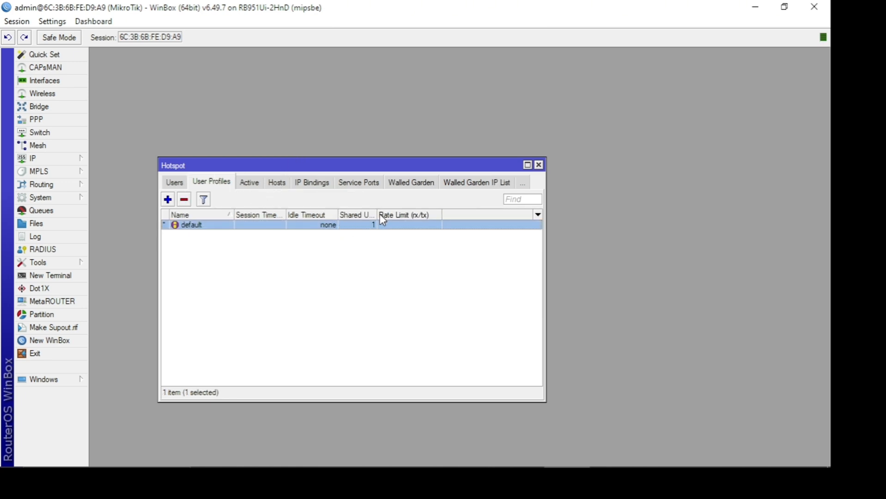
- Try shared user limits of 20 and 100 in the default hotspot user profile, restore the limit to 1, and save
drag(378, 215, 390, 216)
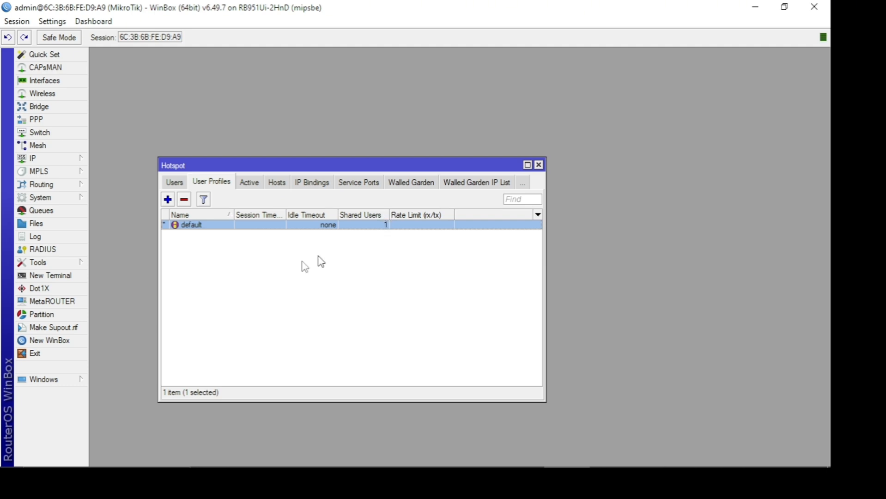
double_click(375, 225)
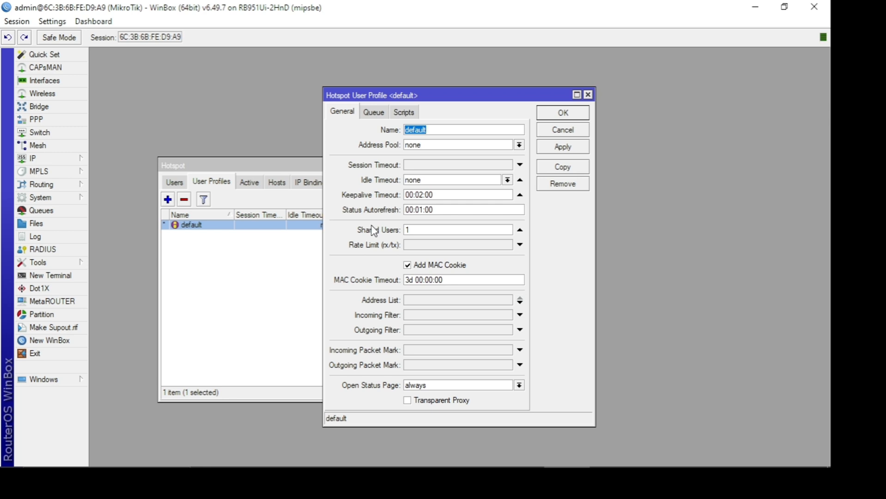
click(408, 230)
key(BackSpace)
text(20)
key(BackSpace)
key(BackSpace)
text(100)
key(BackSpace)
key(BackSpace)
key(BackSpace)
text(1)
click(556, 150)
click(561, 116)
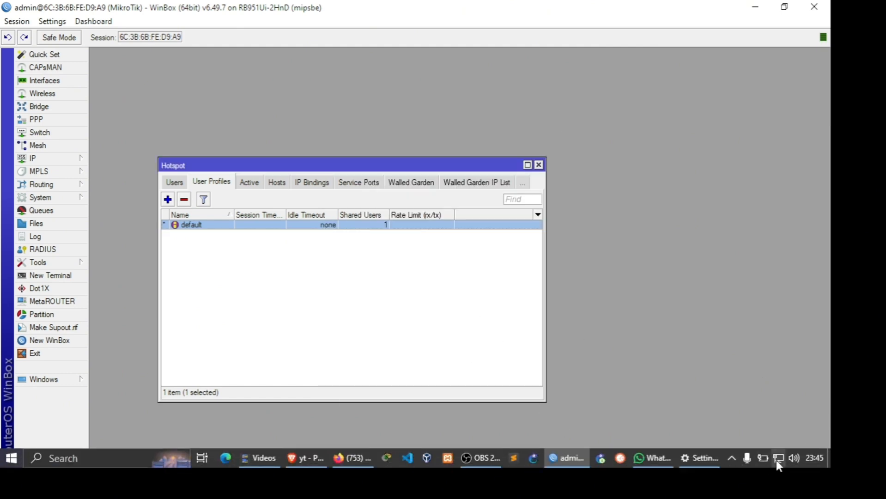
- Turn on the computer's Wi-Fi and check the list of available wireless networks
click(777, 459)
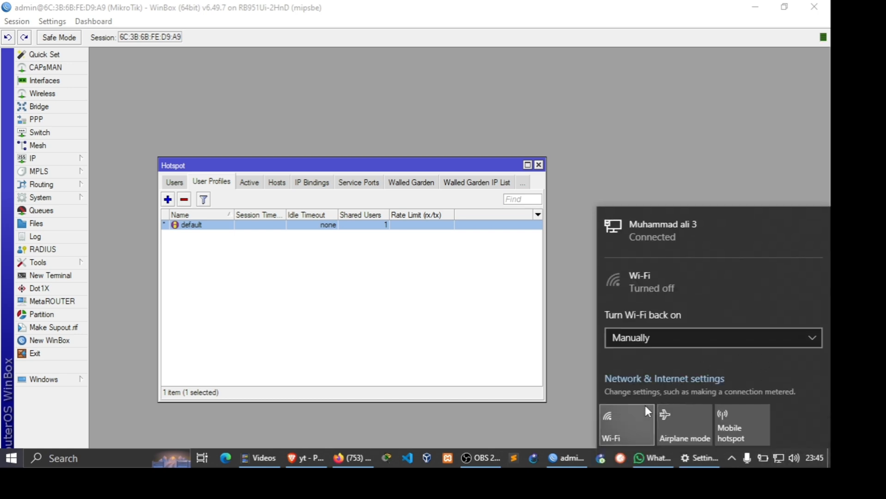
click(646, 406)
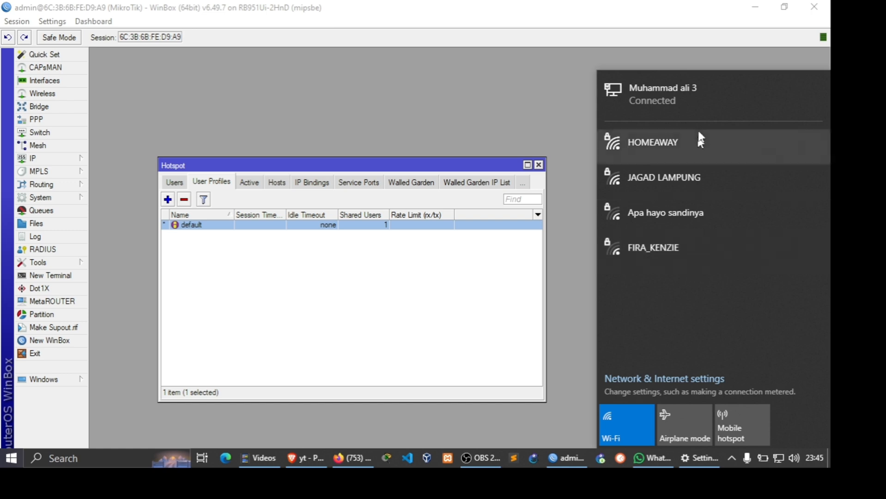
click(318, 75)
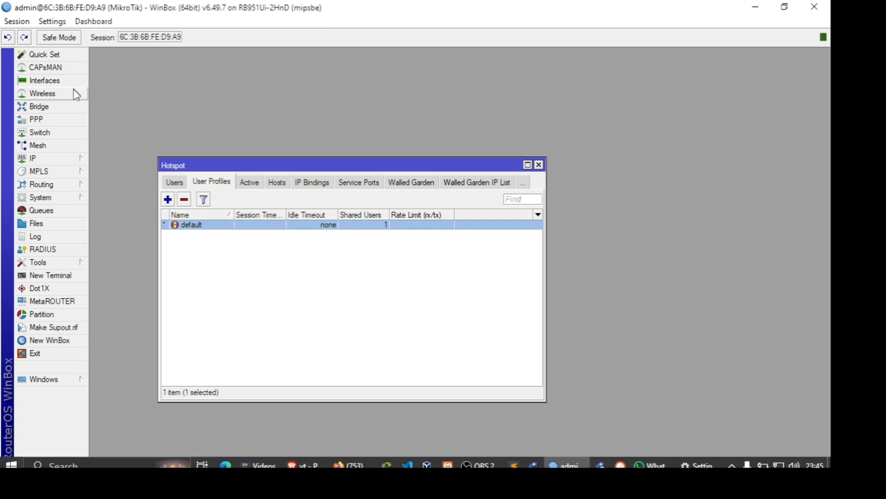
- Set the wlan1 wireless interface's mode to ap bridge and its SSID to Awonapakarya
click(73, 93)
double_click(140, 162)
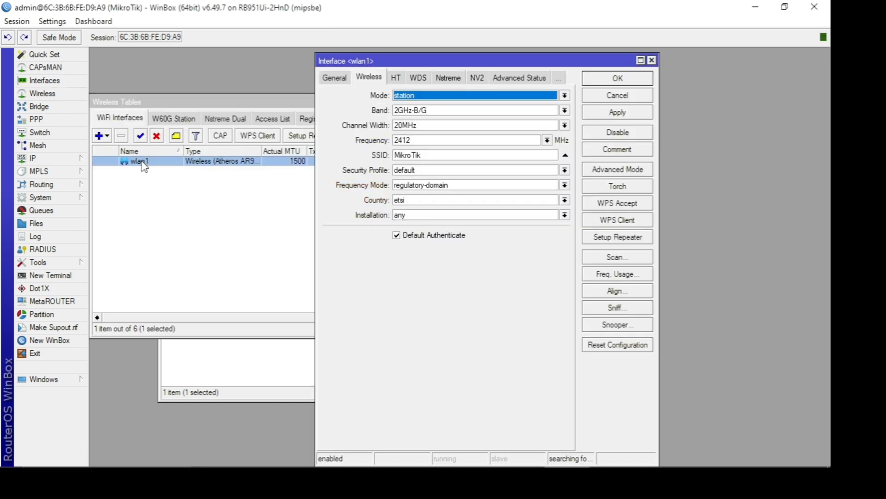
click(421, 99)
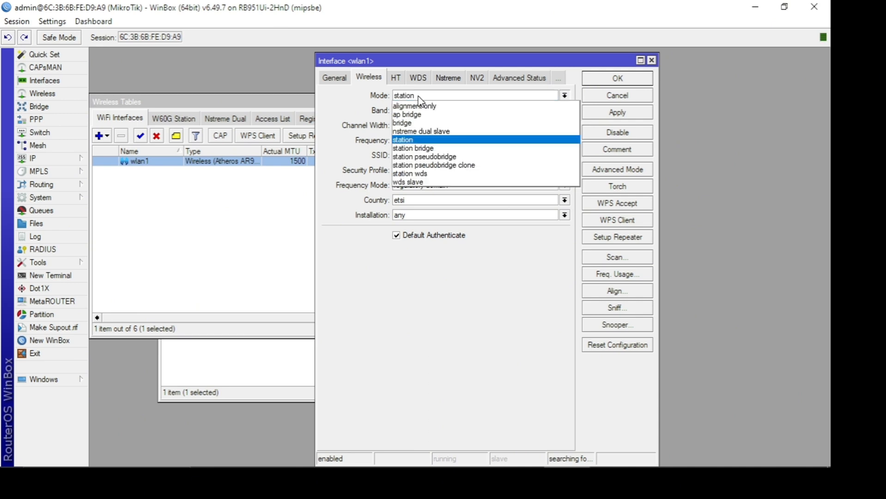
click(418, 117)
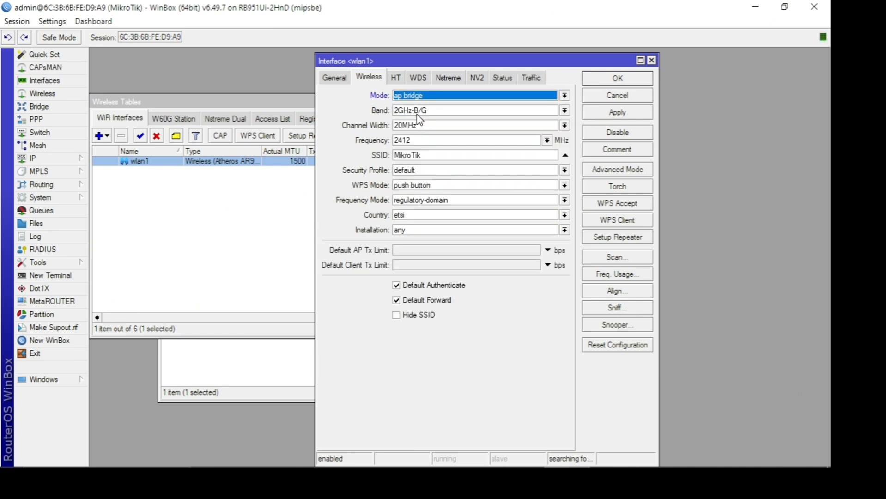
click(422, 155)
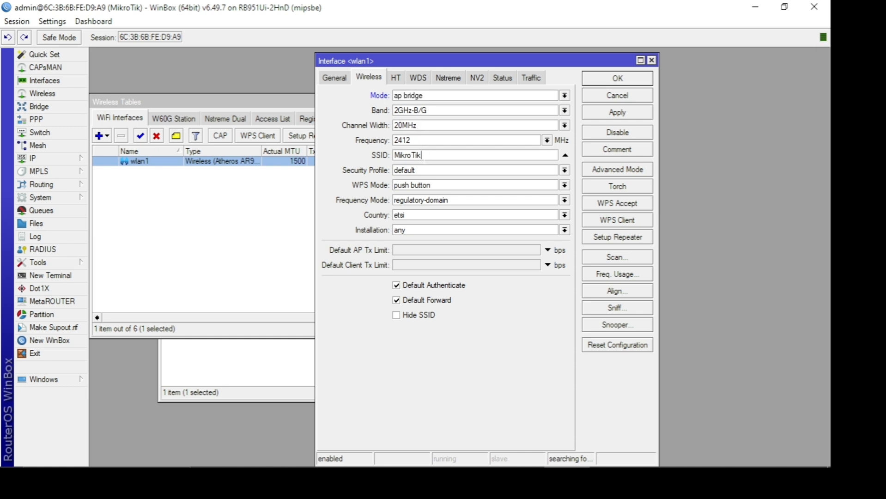
key(BackSpace)
key(BackSpace)
key(BackSpace)
key(BackSpace)
key(BackSpace)
key(BackSpace)
key(BackSpace)
key(BackSpace)
text(Awonapakarya)
- Set the wlan1 band to 2GHz-B/G/N, then apply and save the wireless interface settings
click(435, 109)
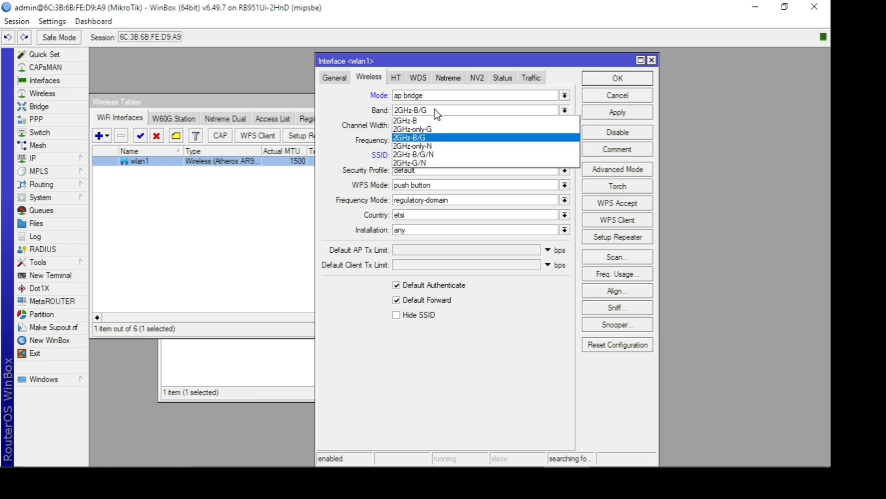
click(431, 155)
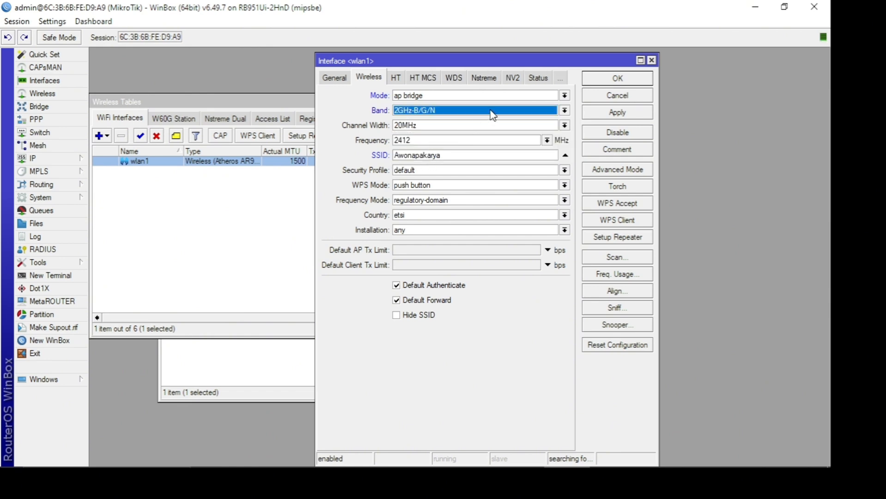
click(637, 113)
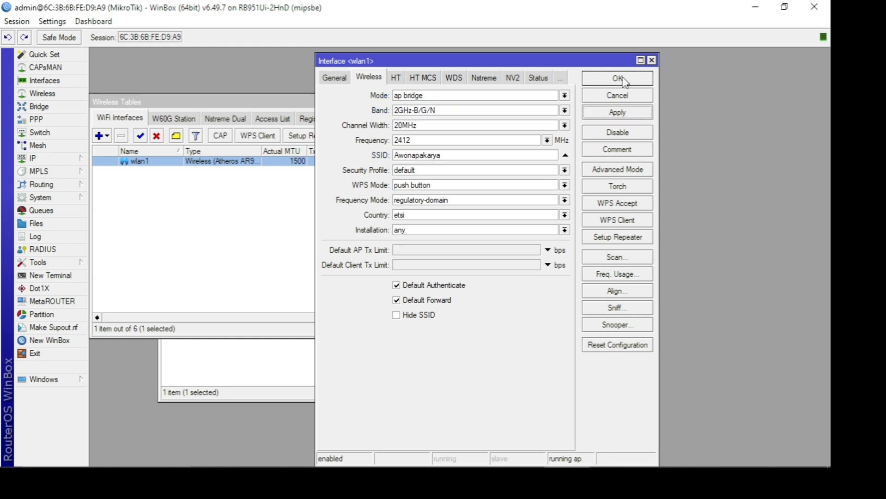
click(624, 77)
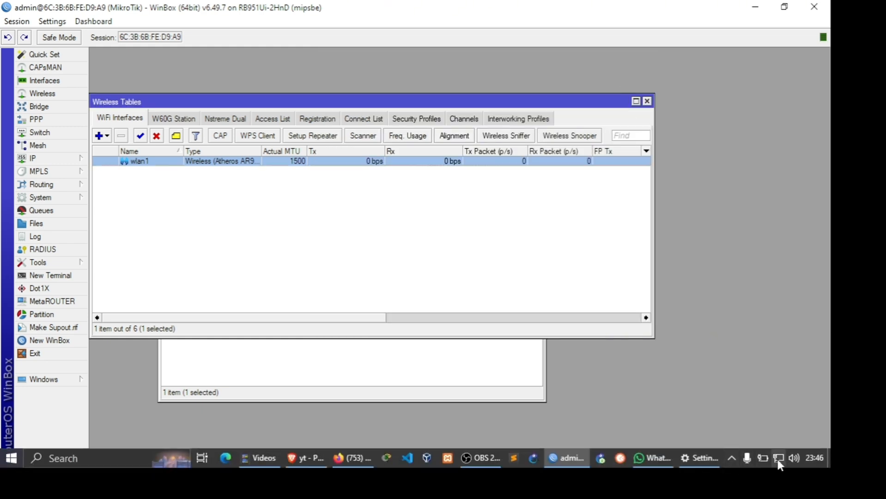
- Connect the computer to the open Awonapakarya Wi-Fi network
click(777, 459)
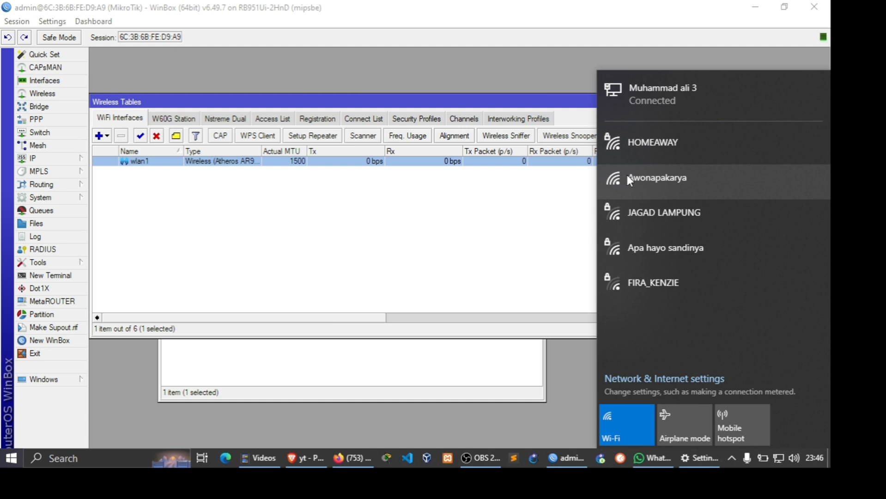
click(628, 177)
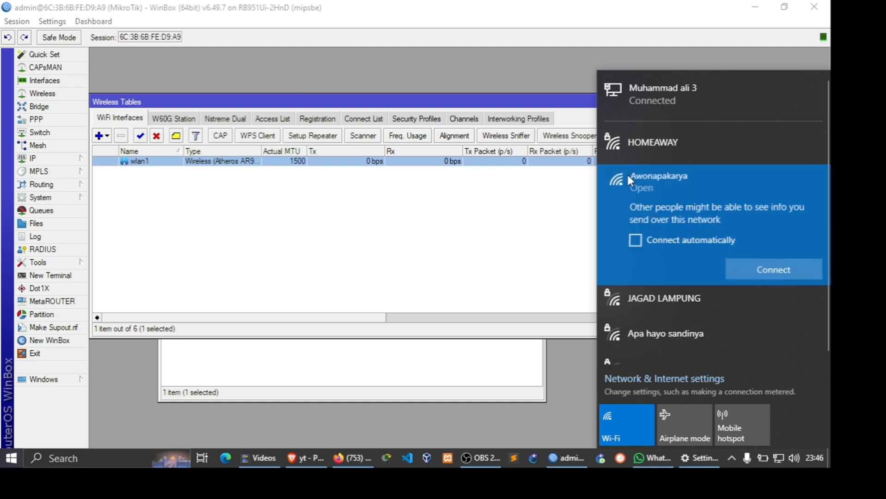
click(754, 267)
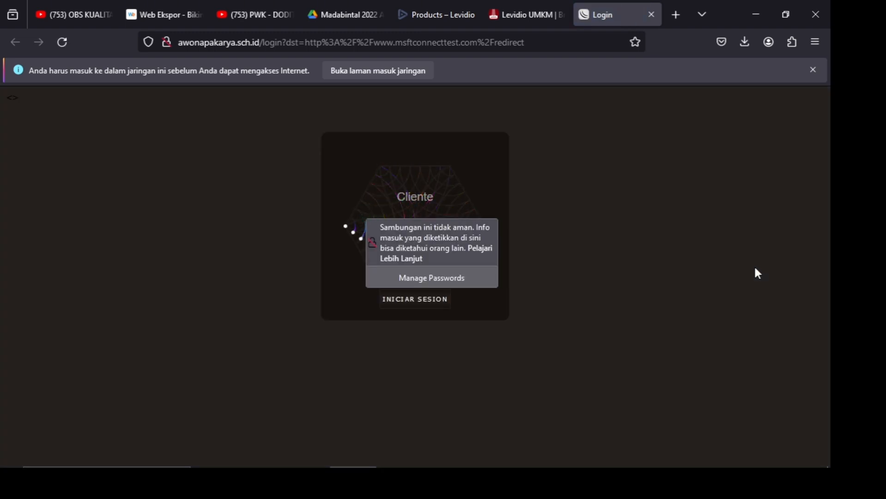
- Log in on the hotspot login page as admin with the user's password
click(448, 192)
text(admin)
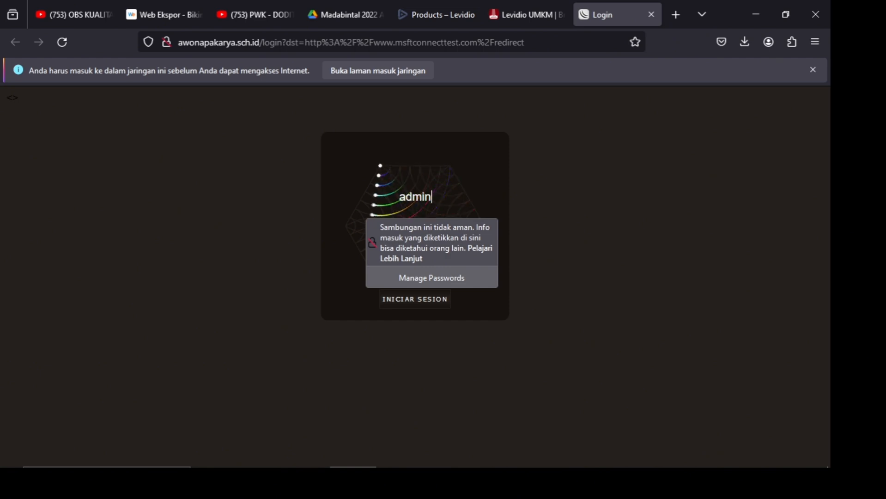
key(Tab)
text(*****)
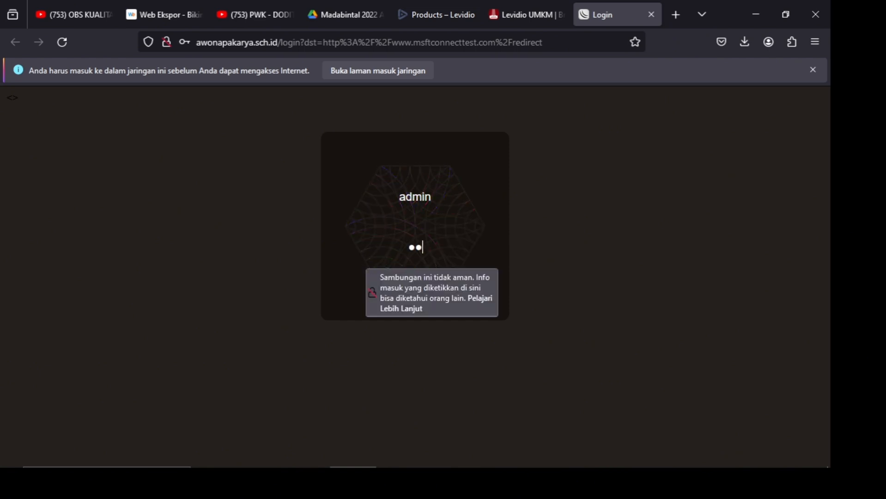
key(Return)
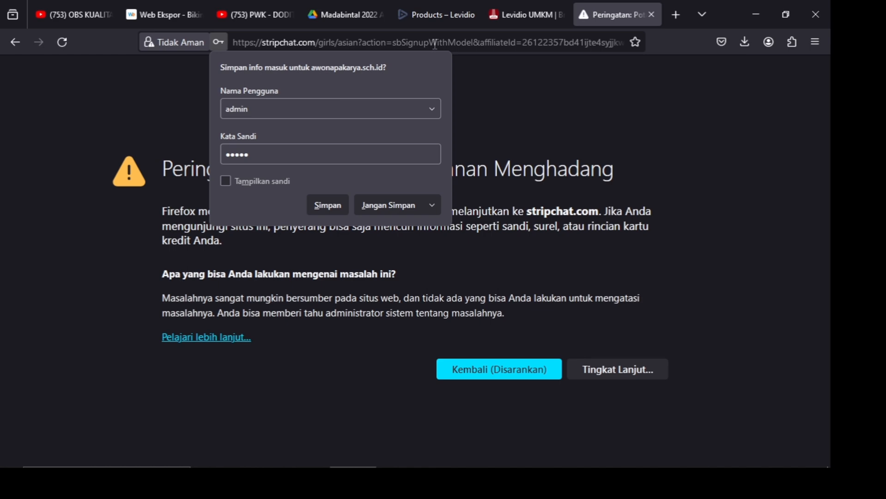
- Search the web for yt from the browser to test internet access through the hotspot
click(435, 42)
text(yt)
key(Return)
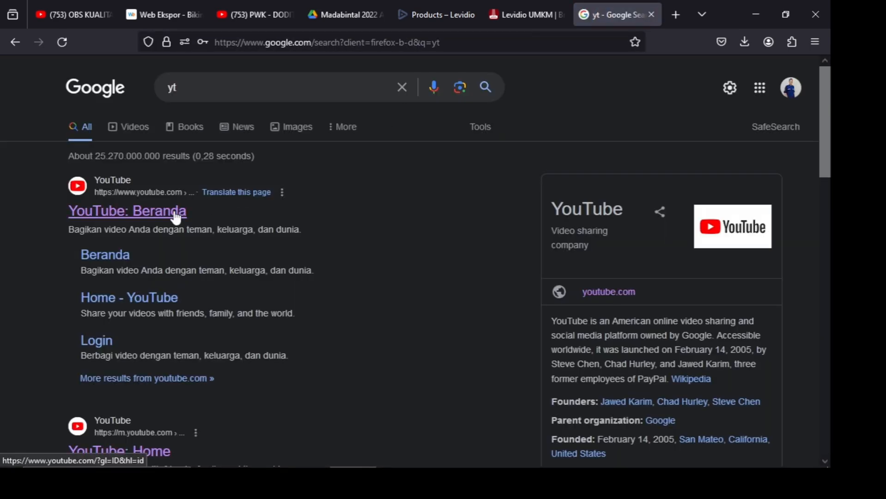
mouse_move(748, 462)
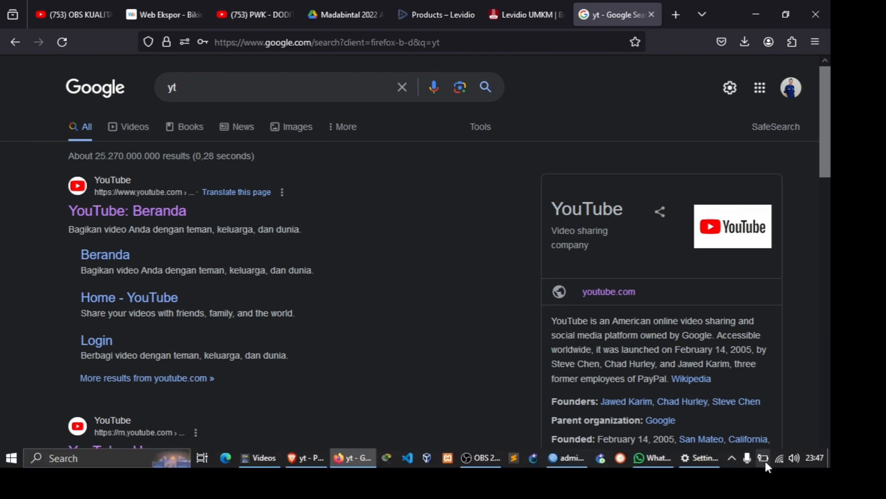
mouse_move(780, 461)
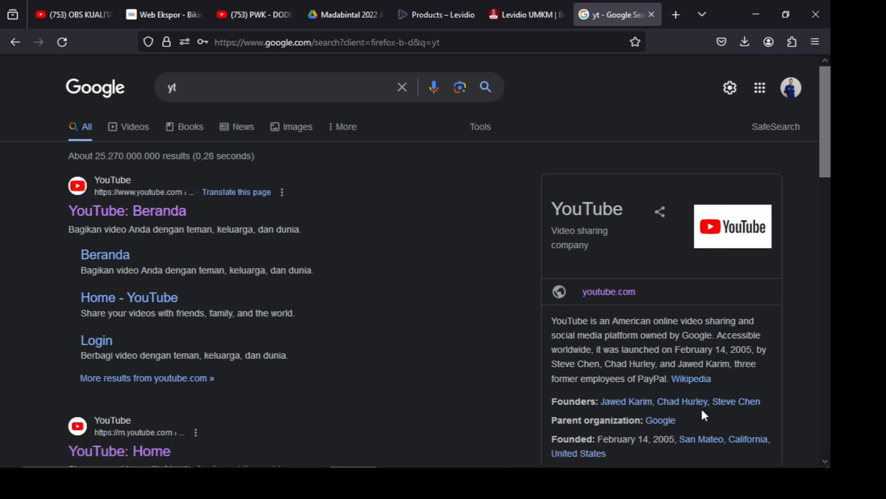
mouse_move(709, 461)
mouse_move(475, 462)
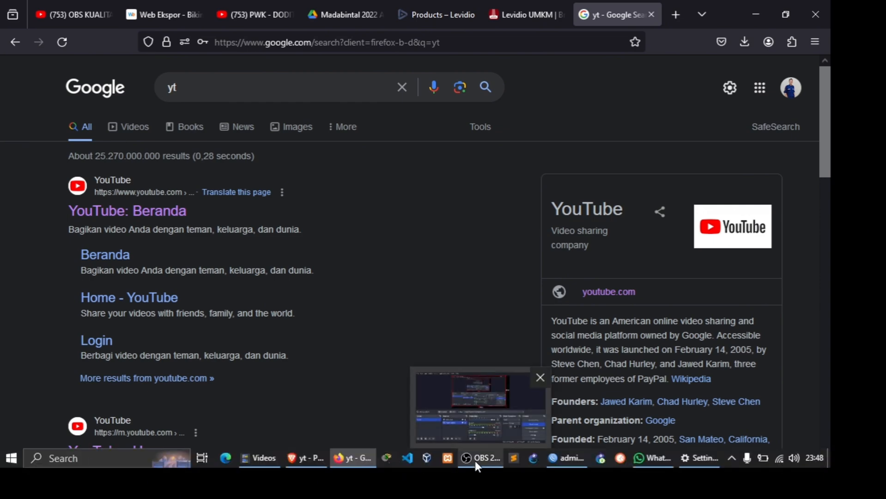
click(475, 462)
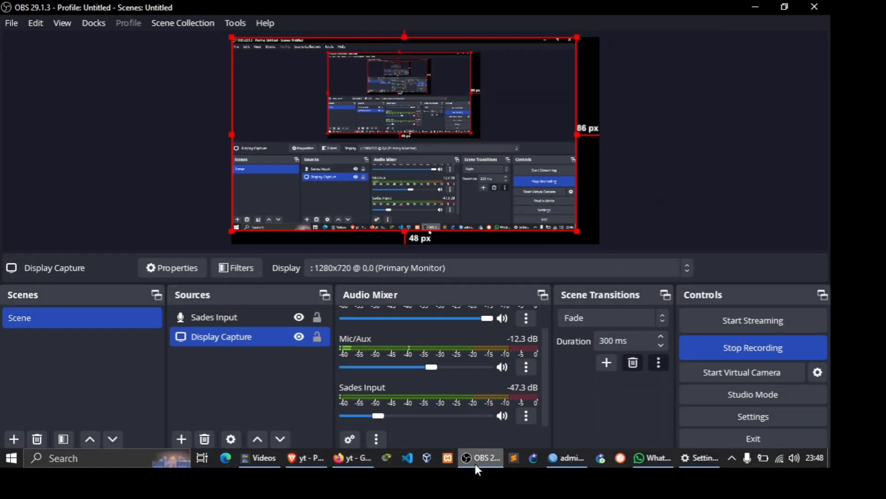